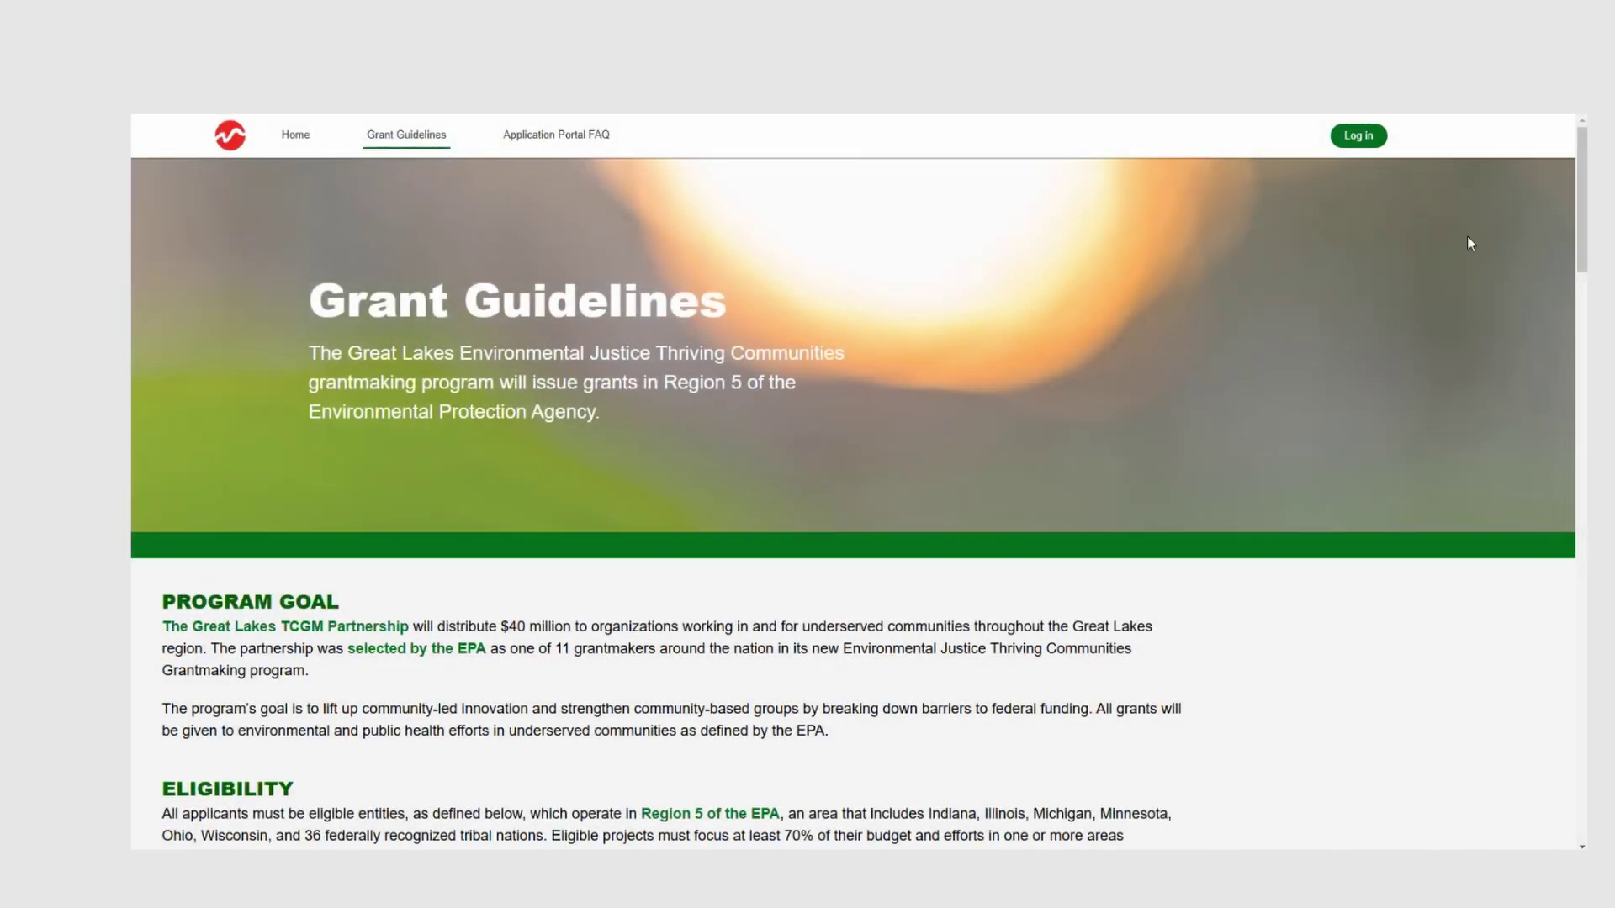
Step: Scroll down the Grant Guidelines page
left_click_drag(1582, 190, 1569, 581)
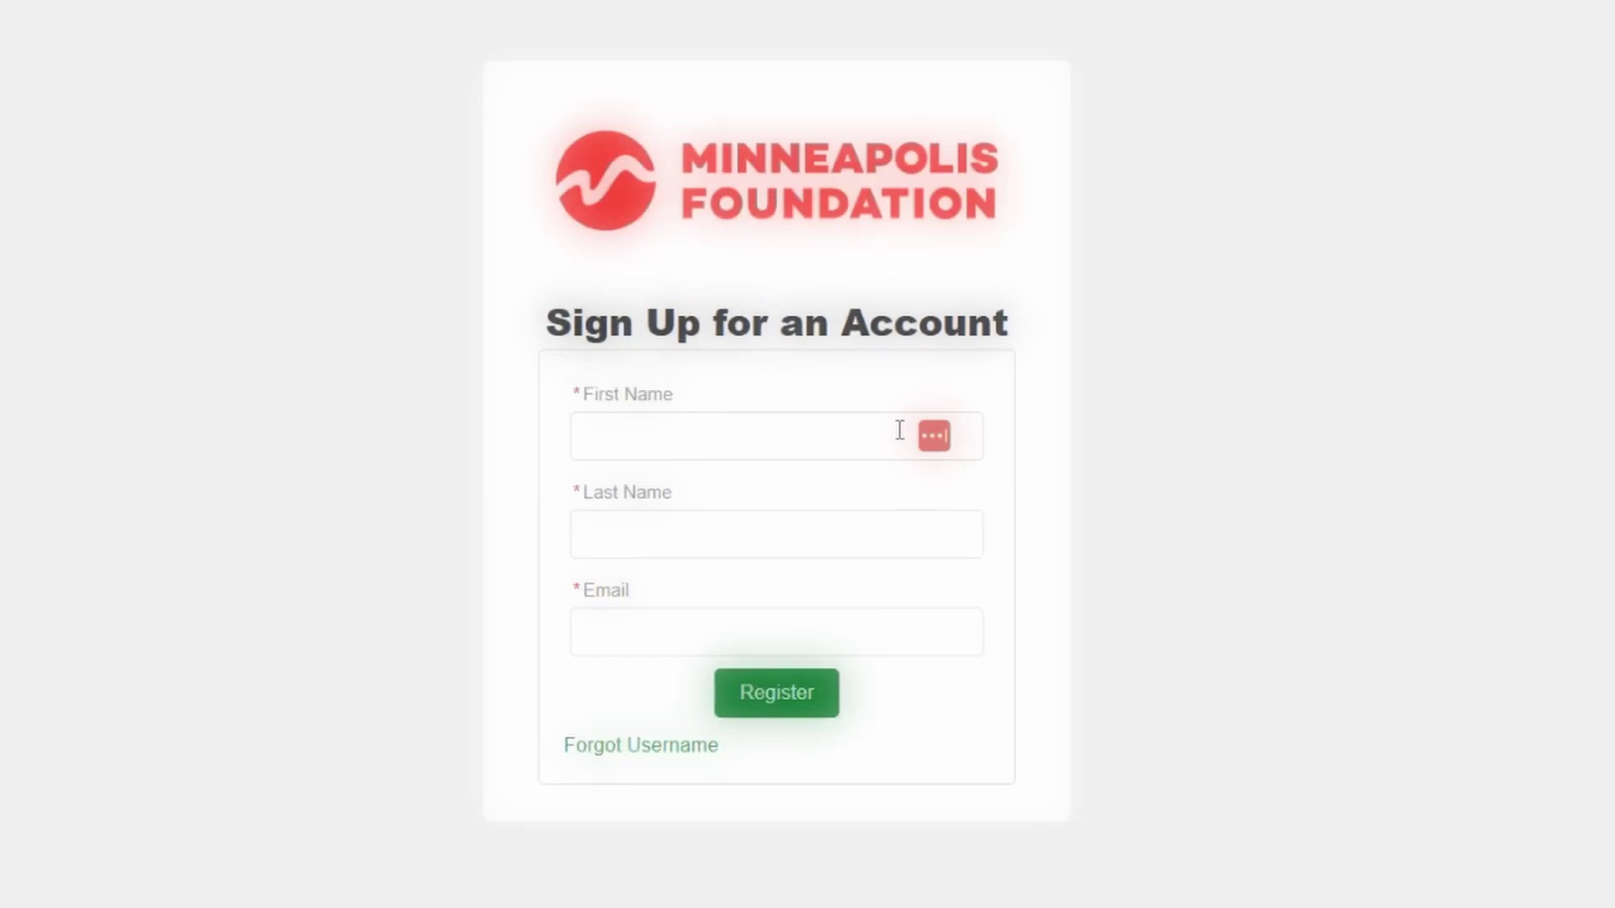
Step: Register a new account with the applicant's first name, last name and e-mail address
left_click(899, 430)
type("John")
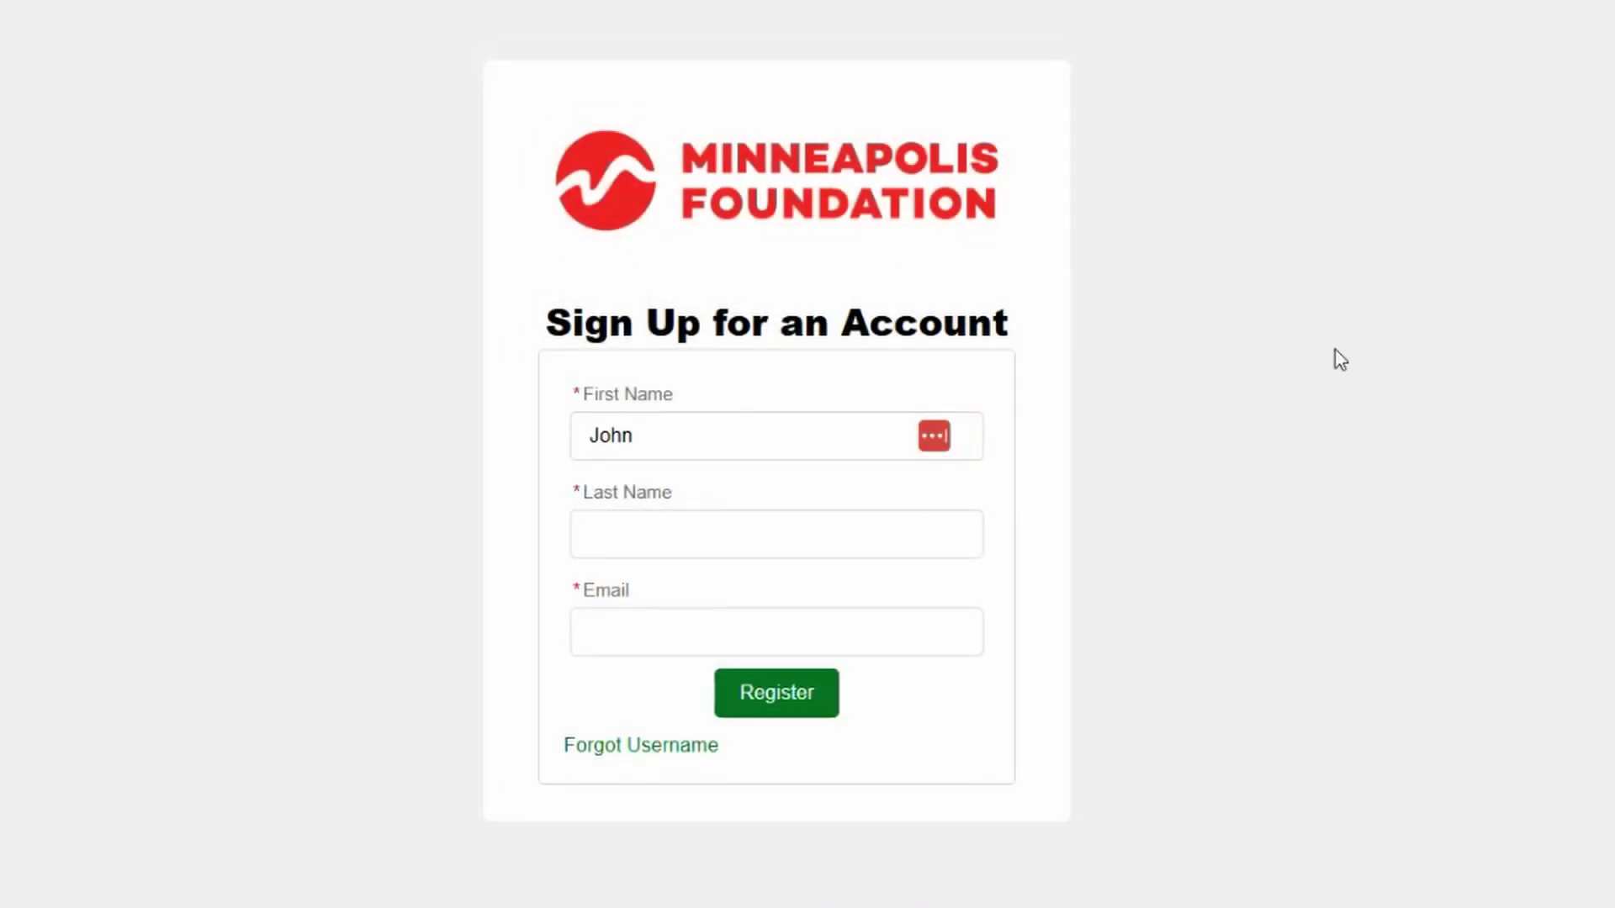
key("Tab")
type("Smith")
key("Tab")
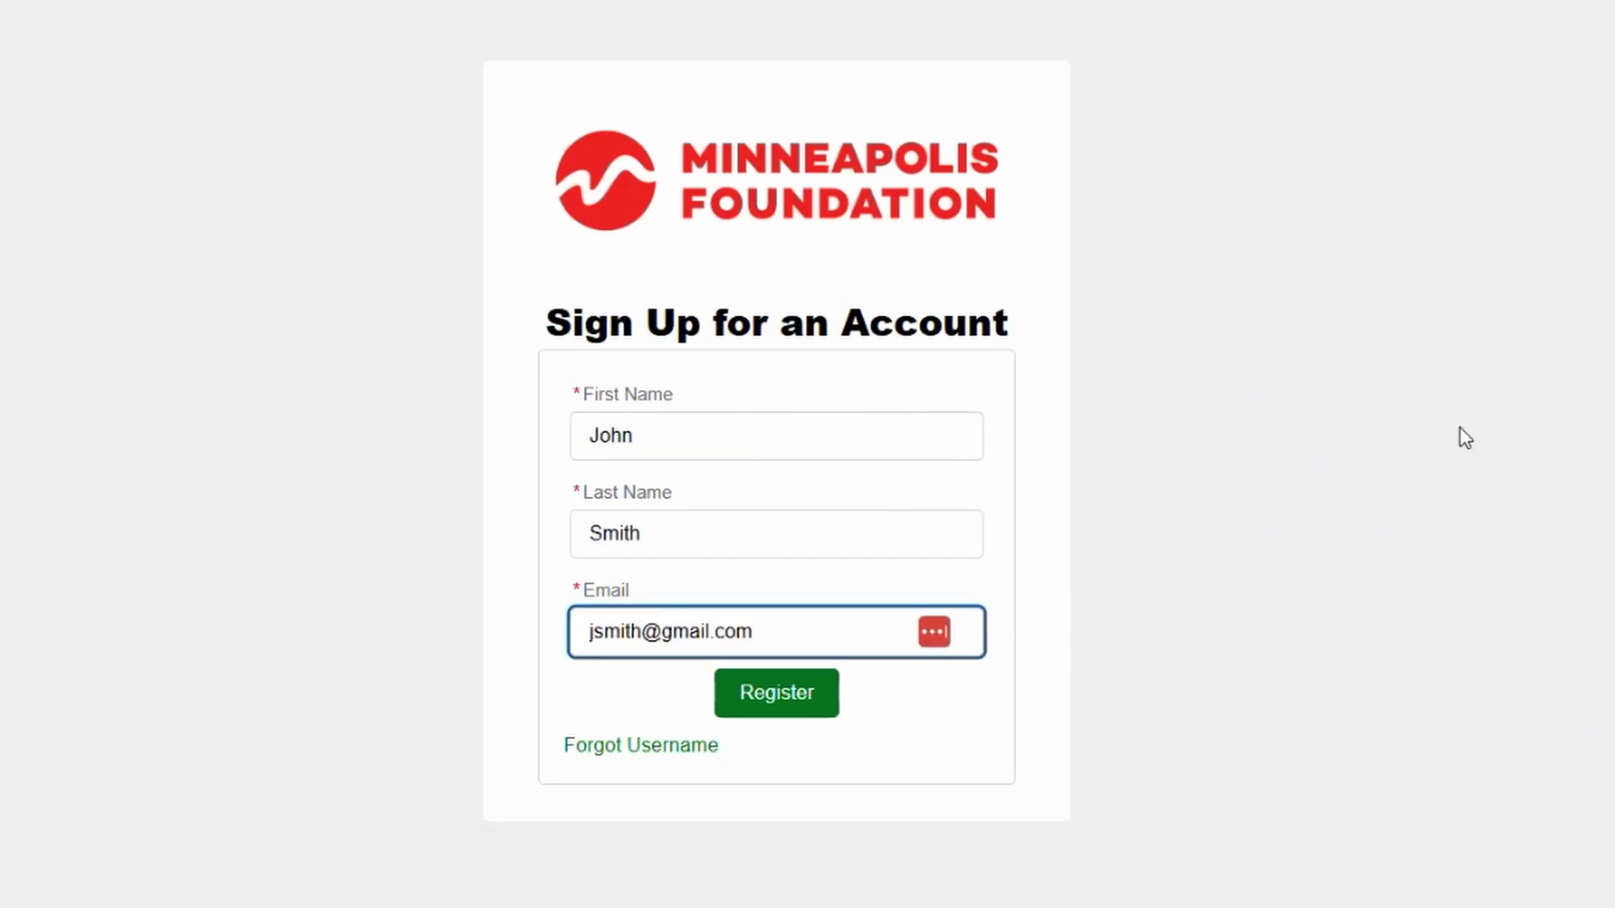
left_click(809, 711)
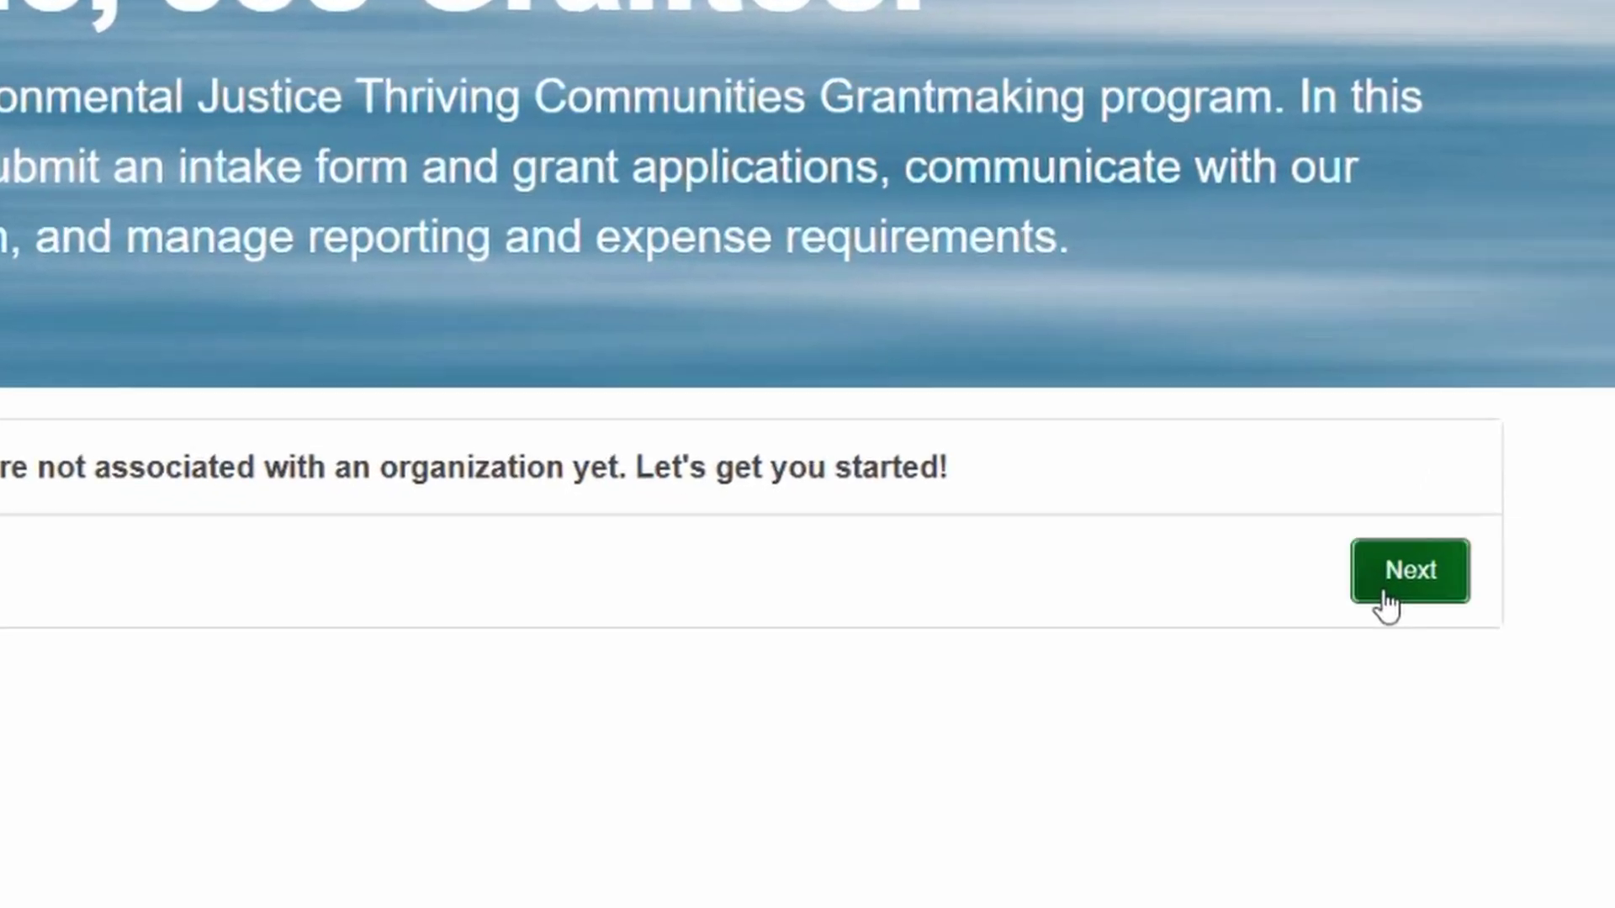
Step: Link the account to Cultivating Community Organization as Program staff, starting Nov 4, 2024
left_click(1488, 664)
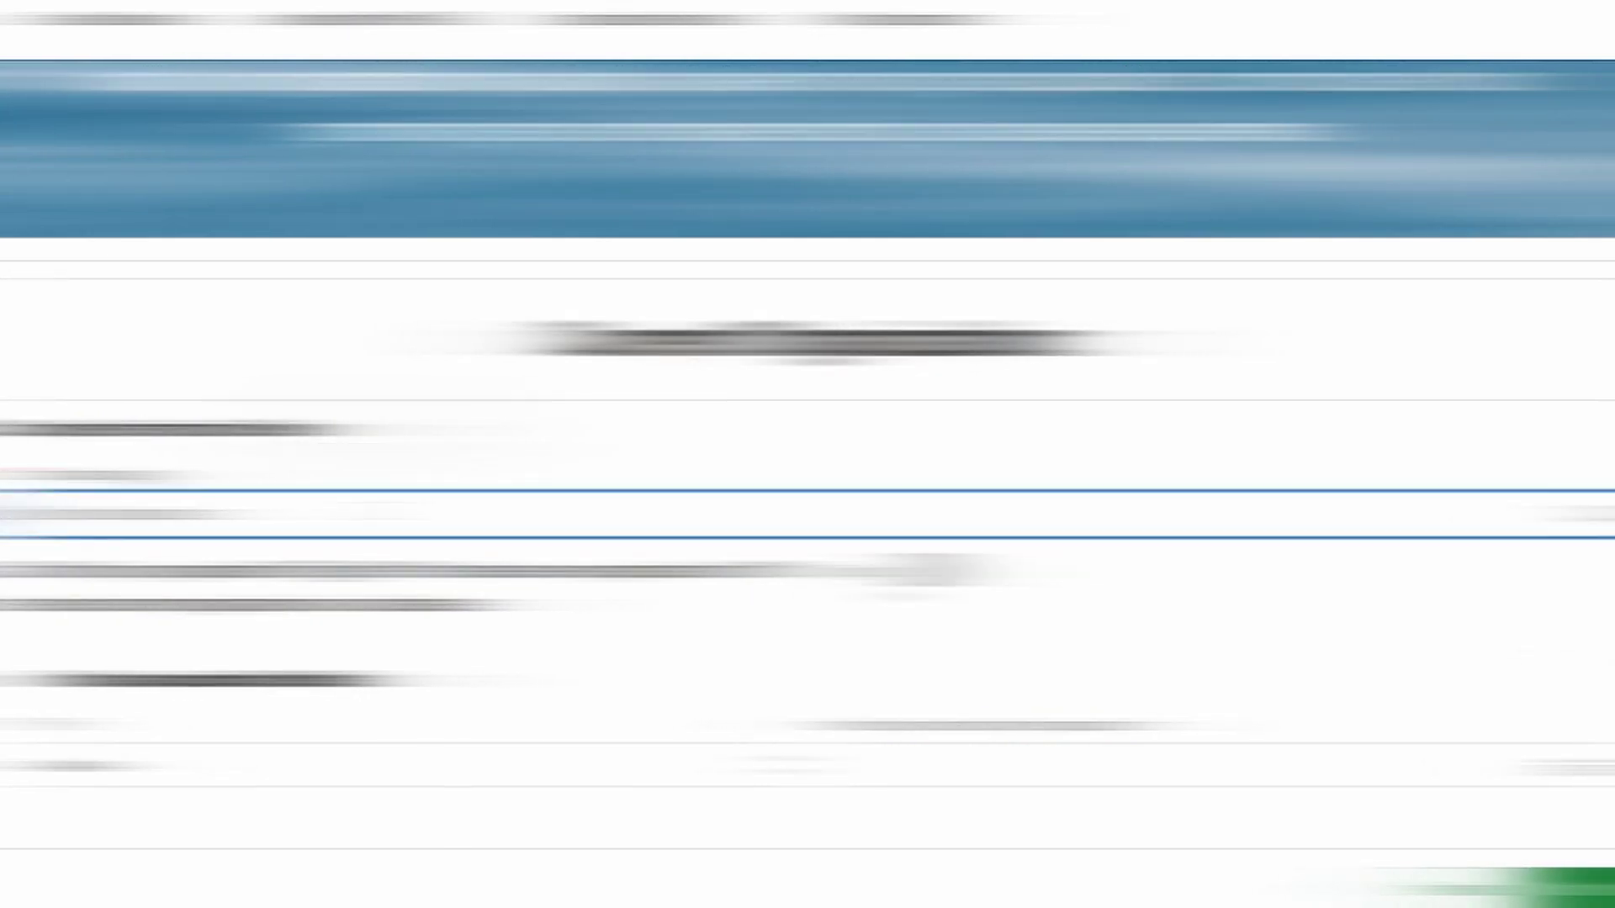
type("tivating")
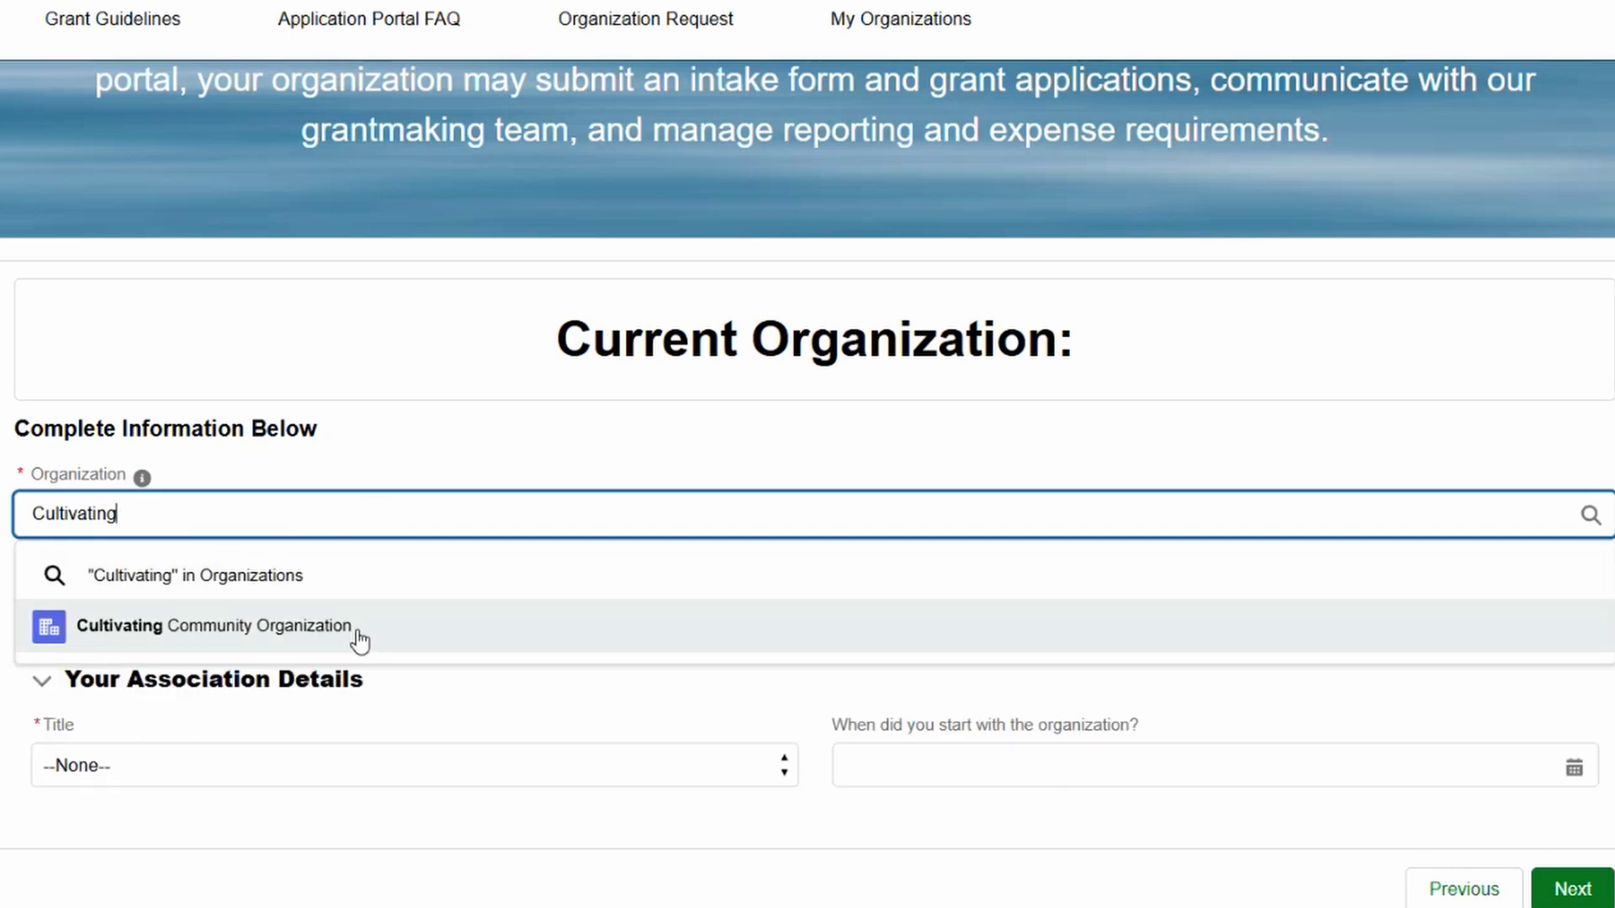
left_click(362, 641)
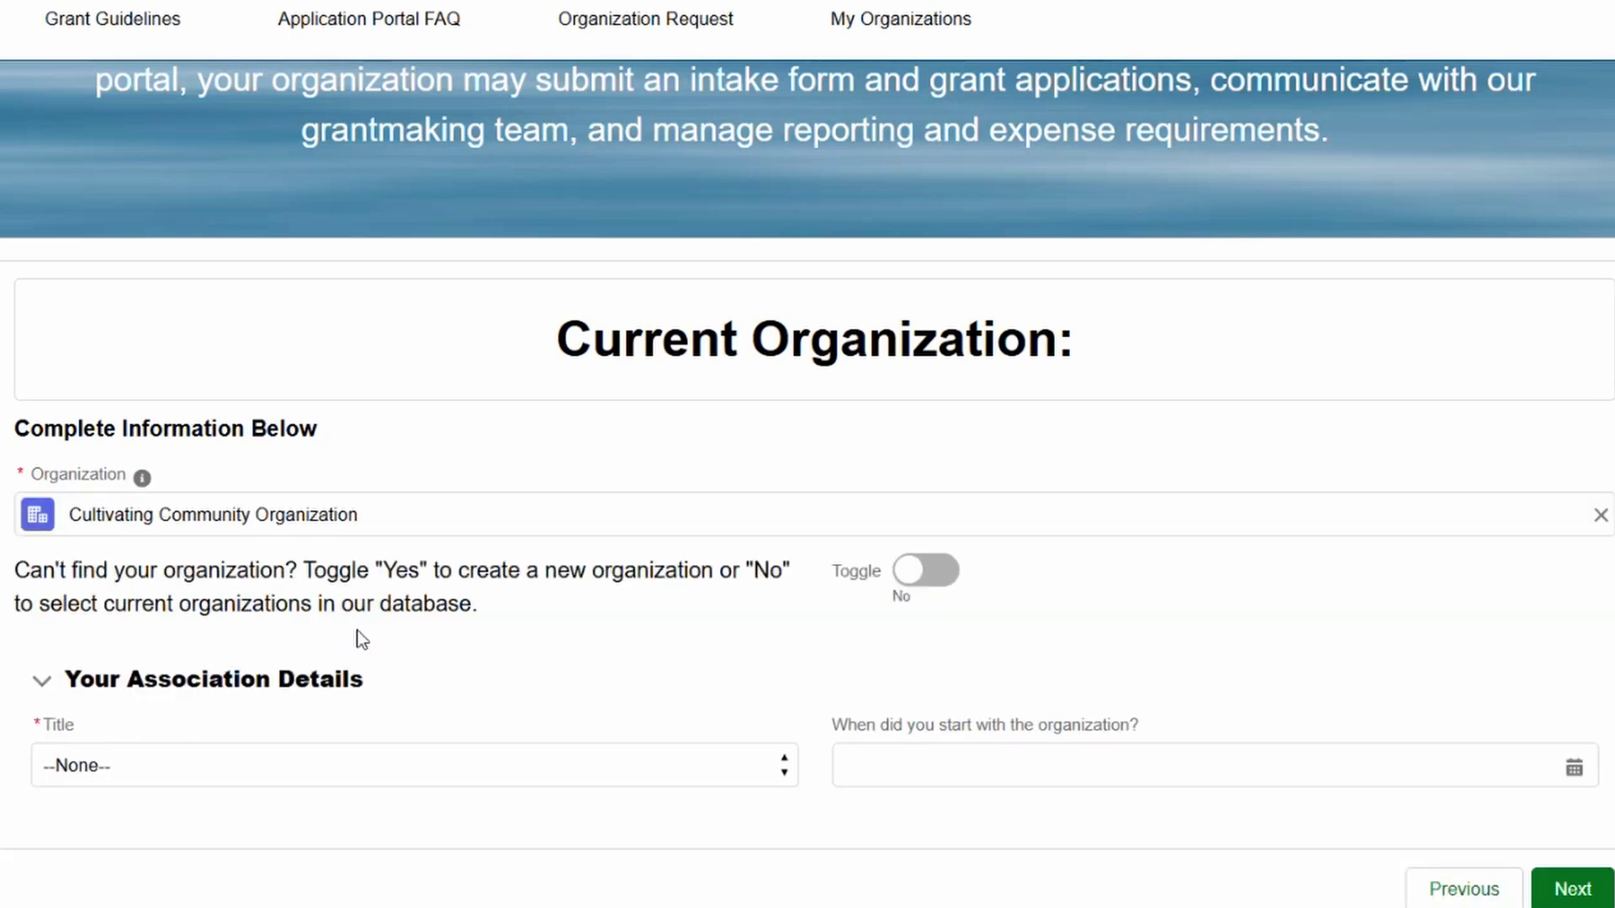
left_click(342, 768)
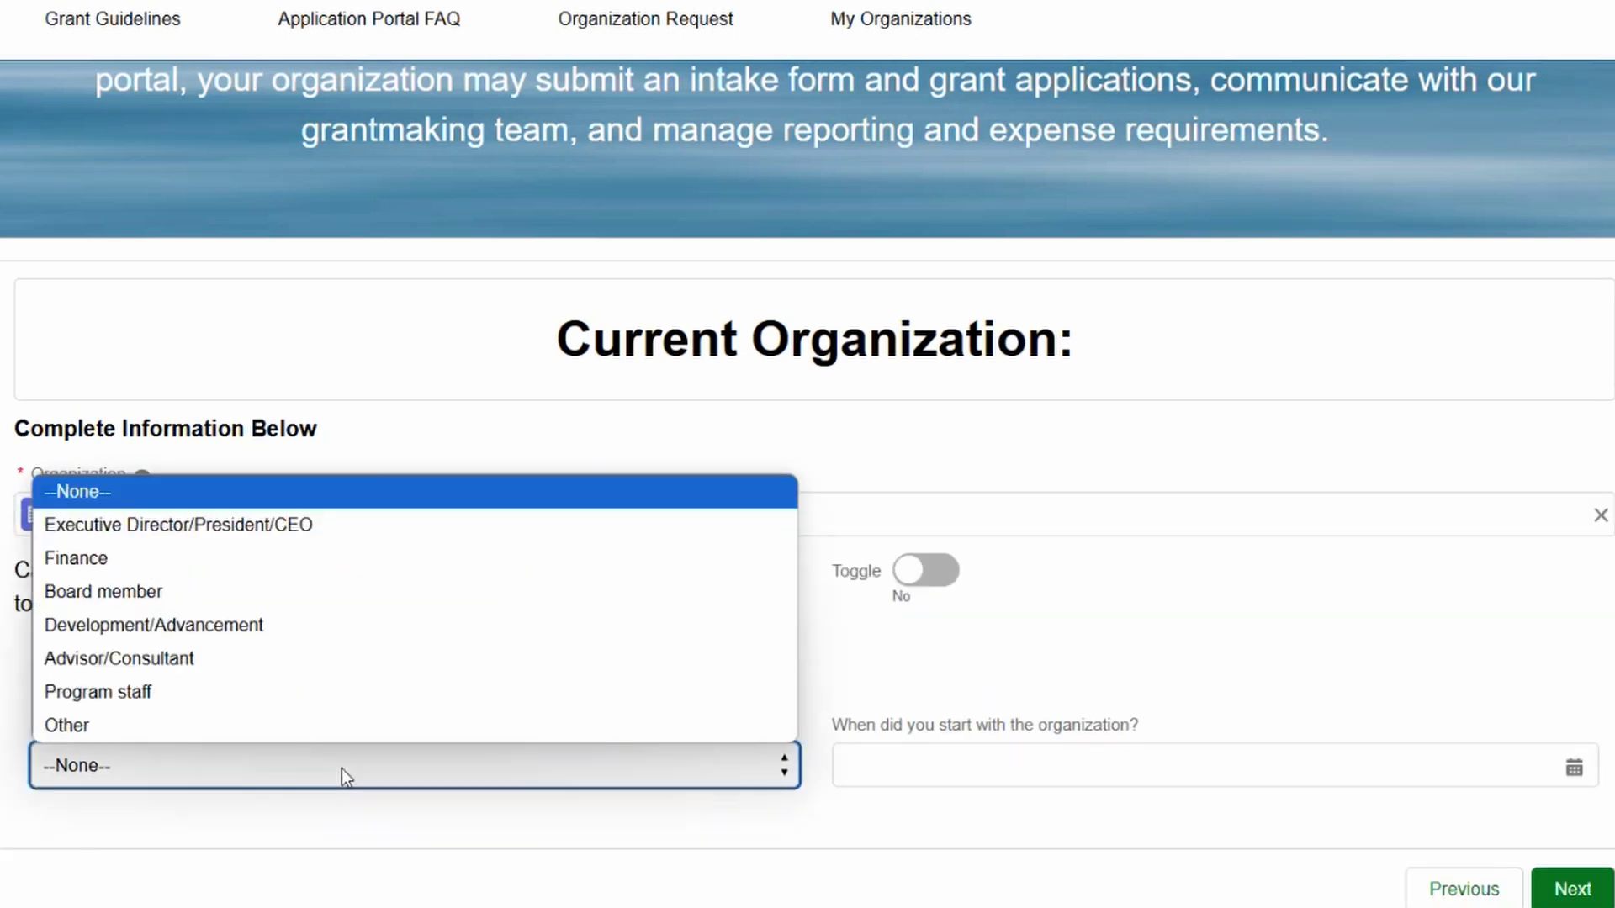
left_click(333, 703)
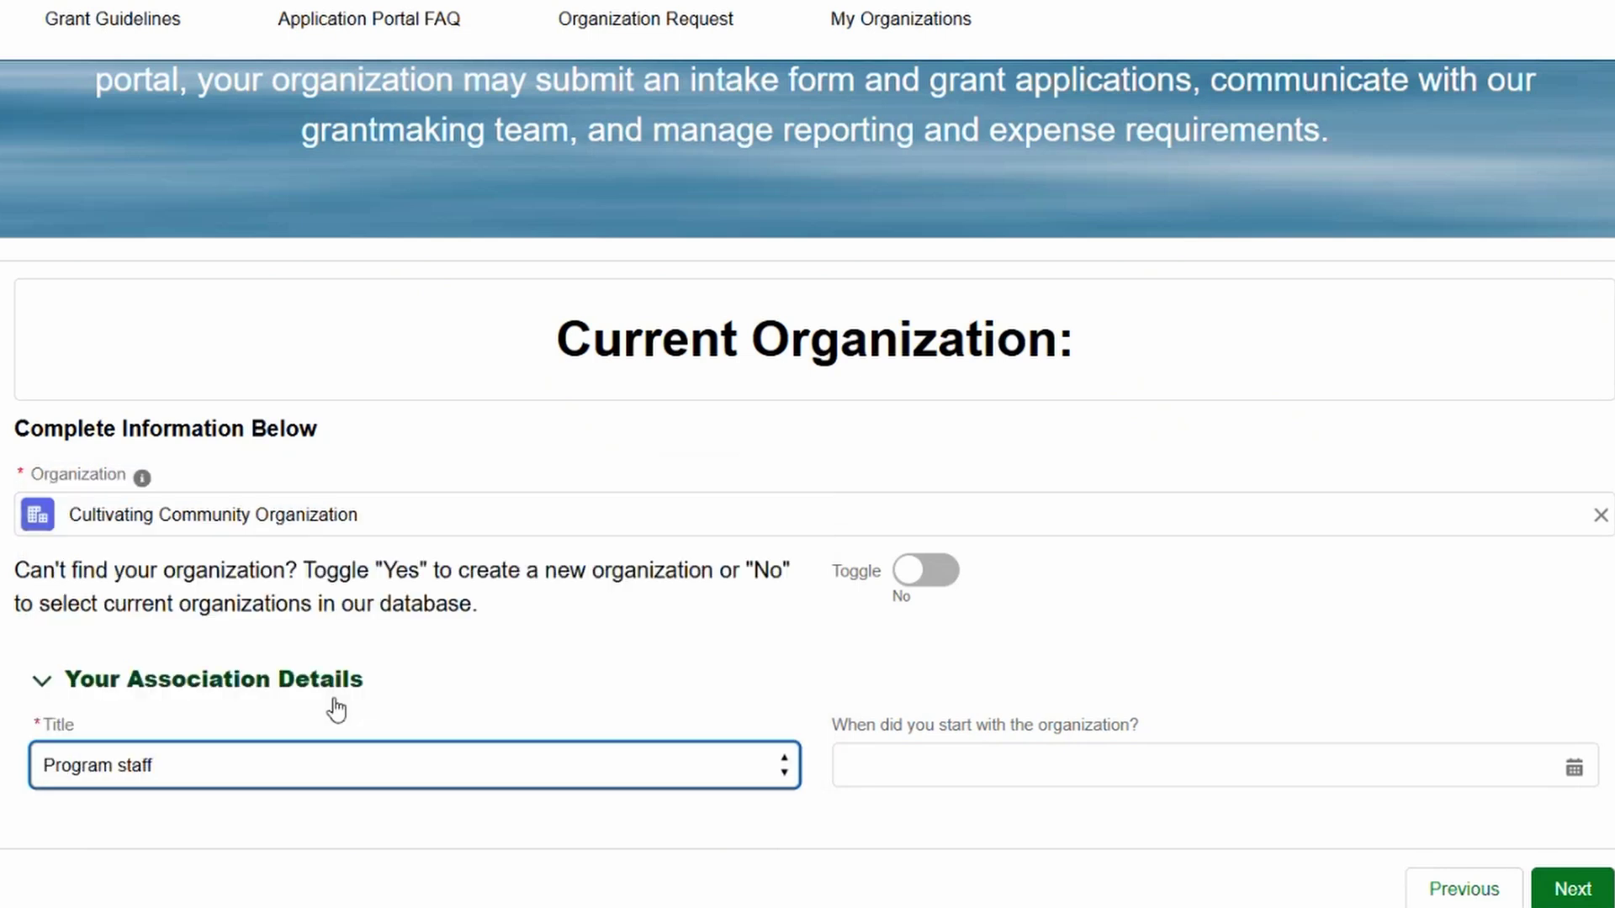
left_click(905, 766)
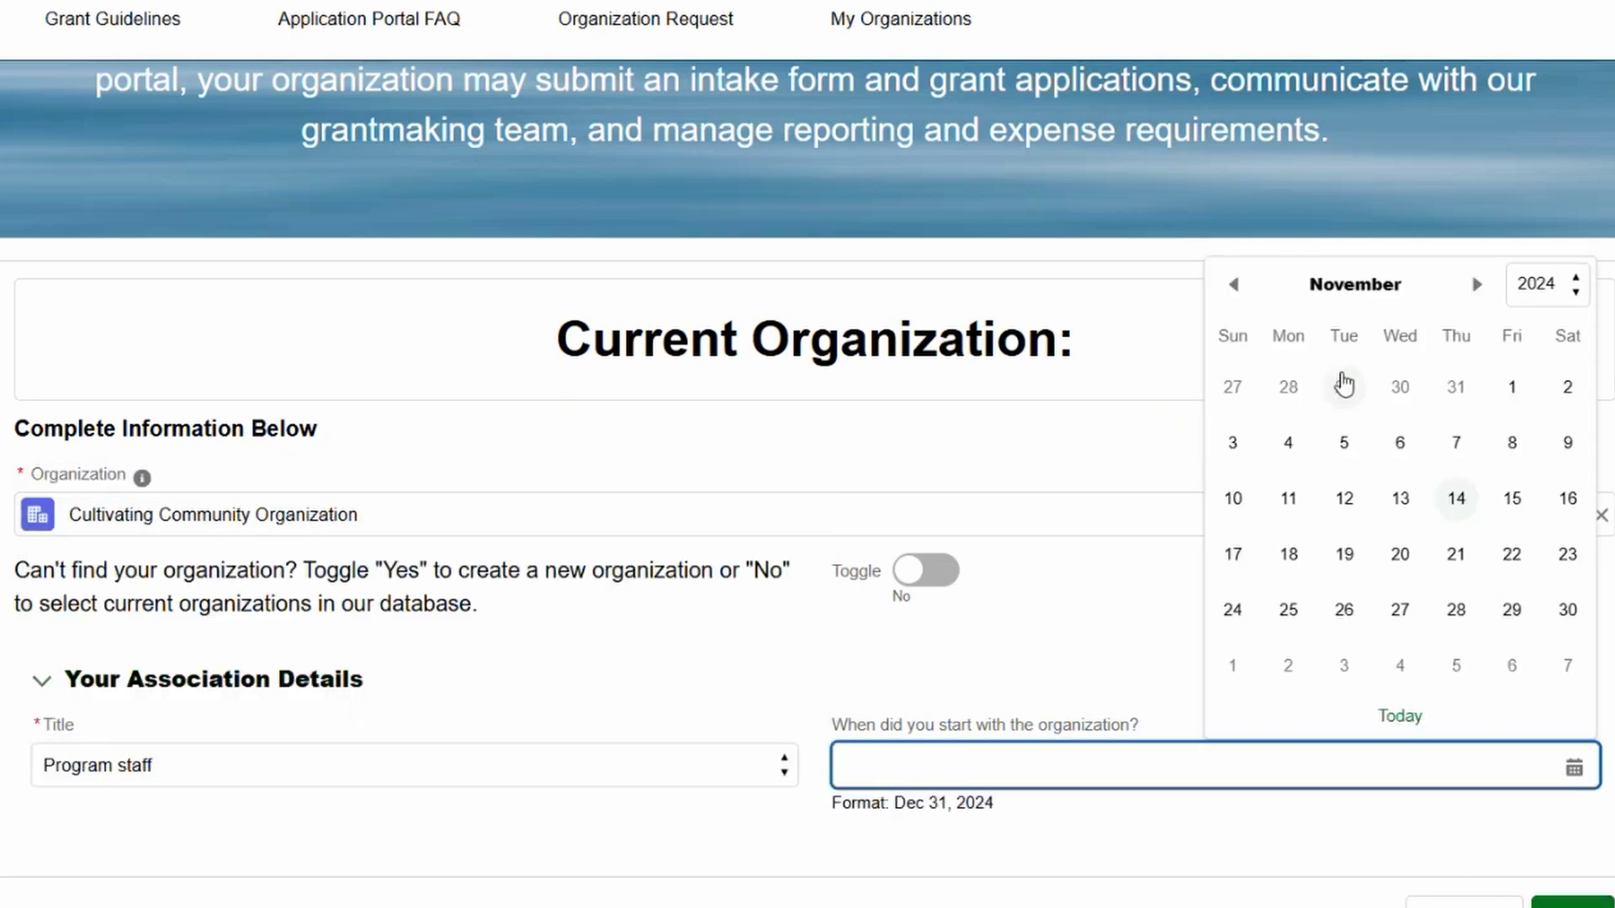
left_click(1287, 446)
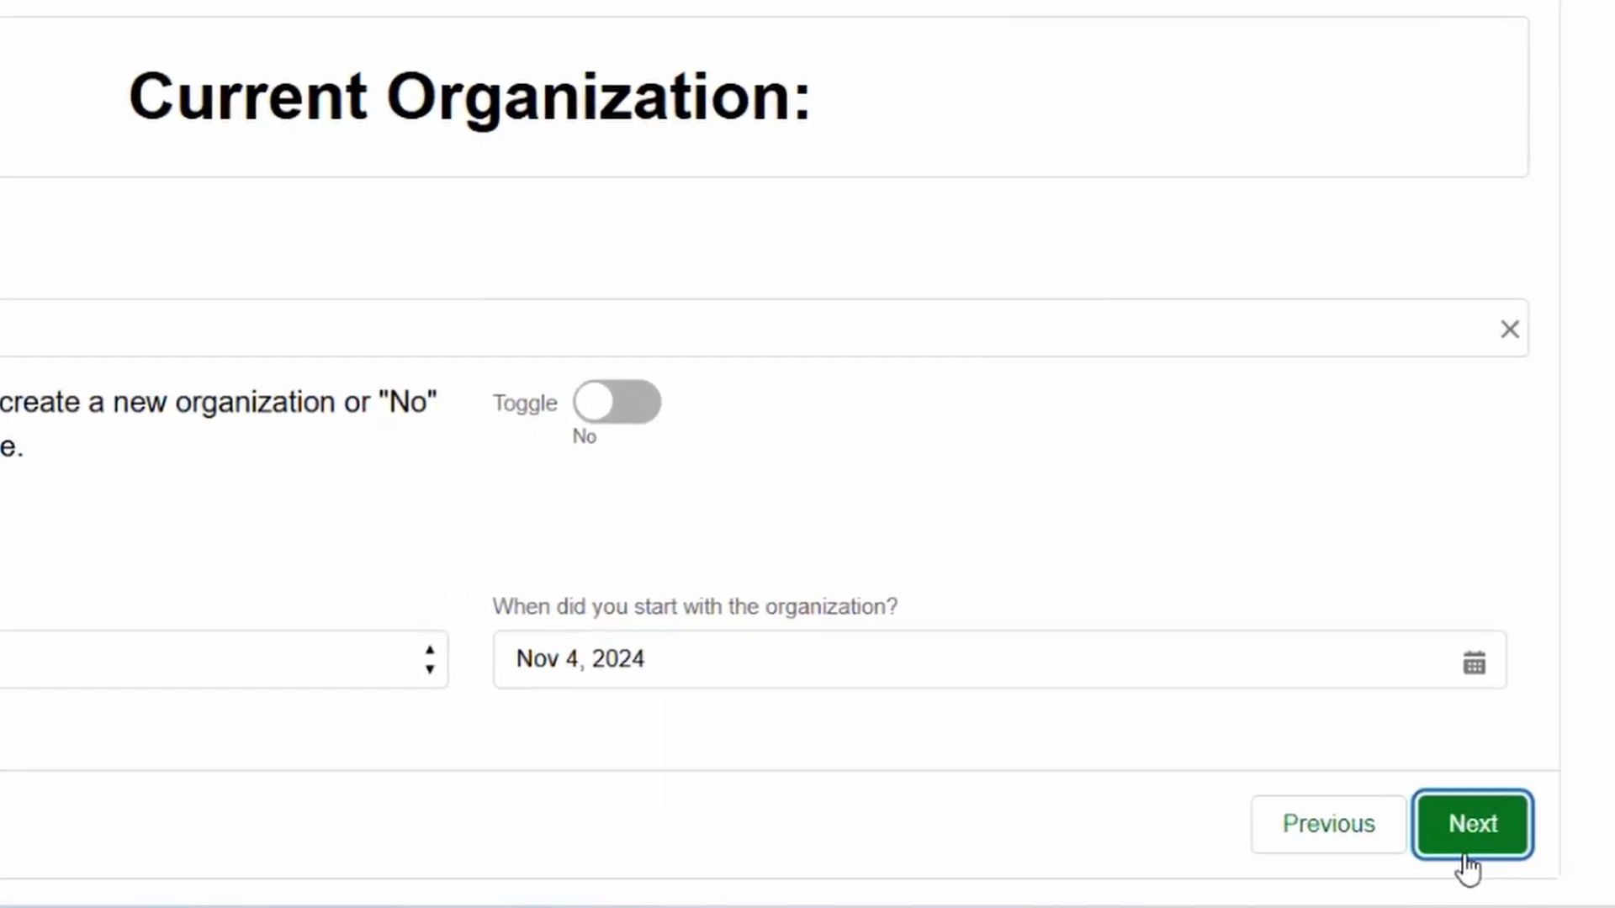
left_click(1569, 904)
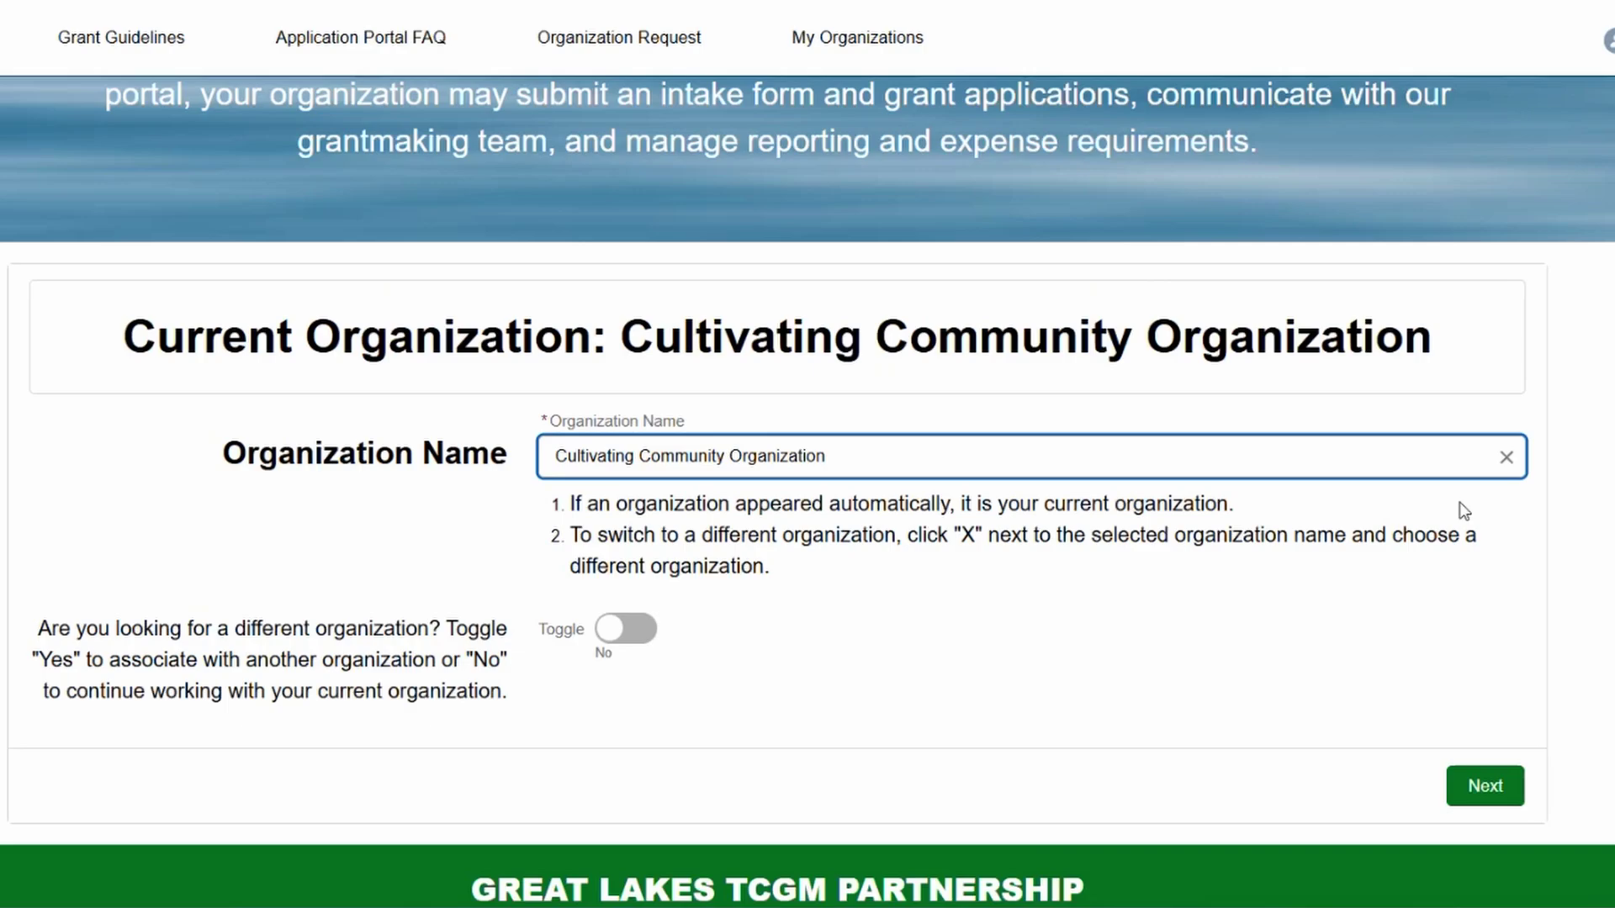
Step: Continue with Cultivating Community Organization instead of creating a new organization
left_click(1481, 788)
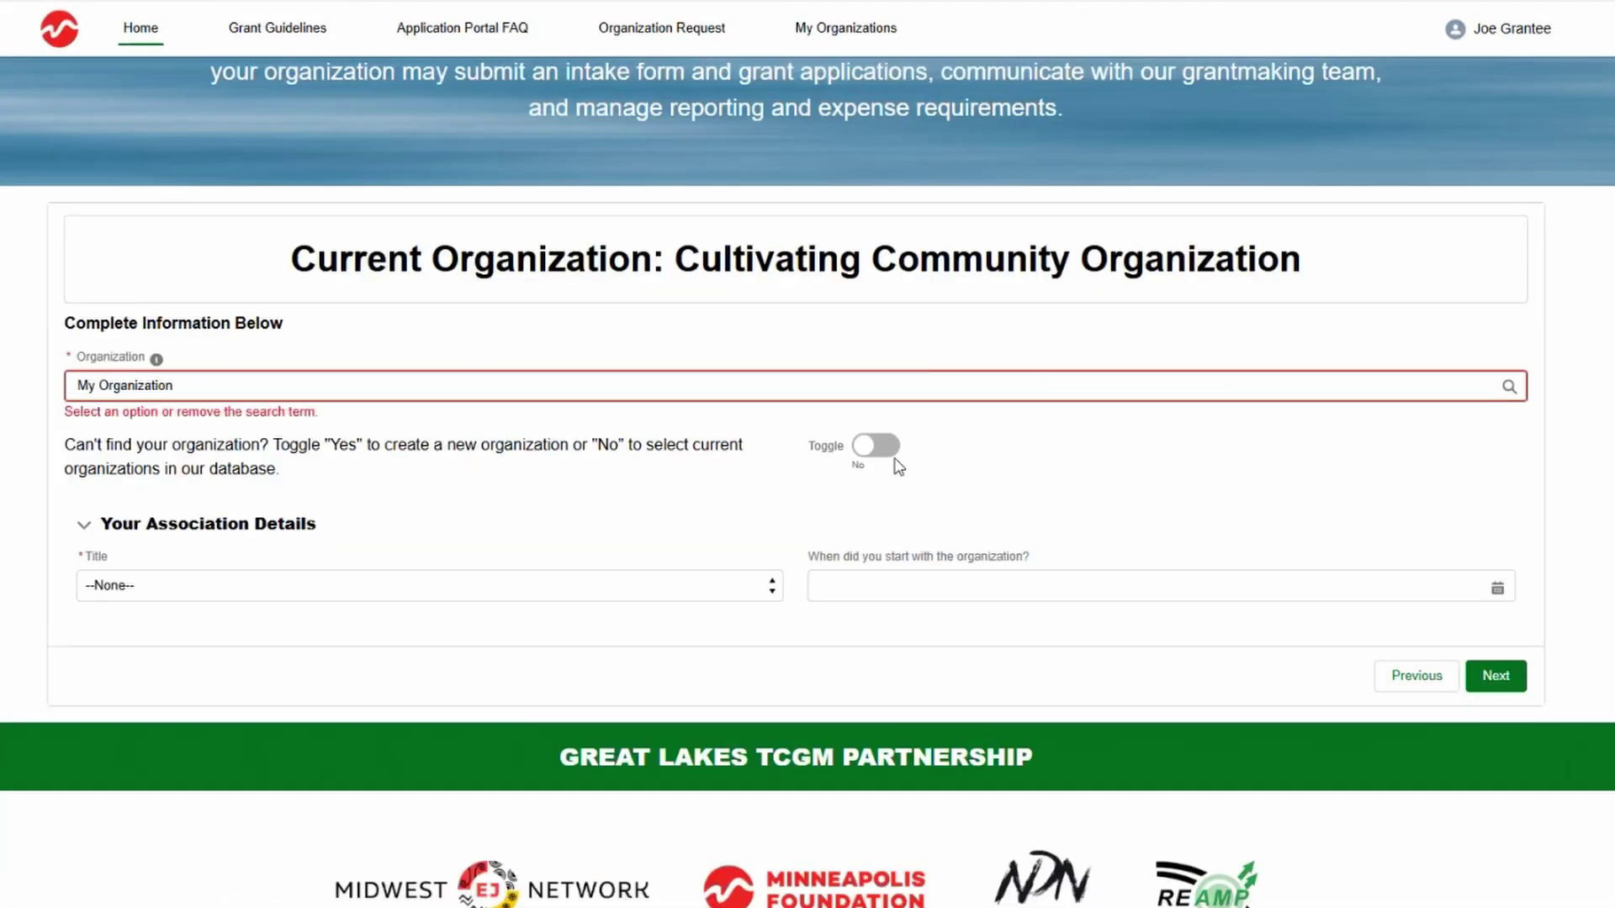
left_click(875, 445)
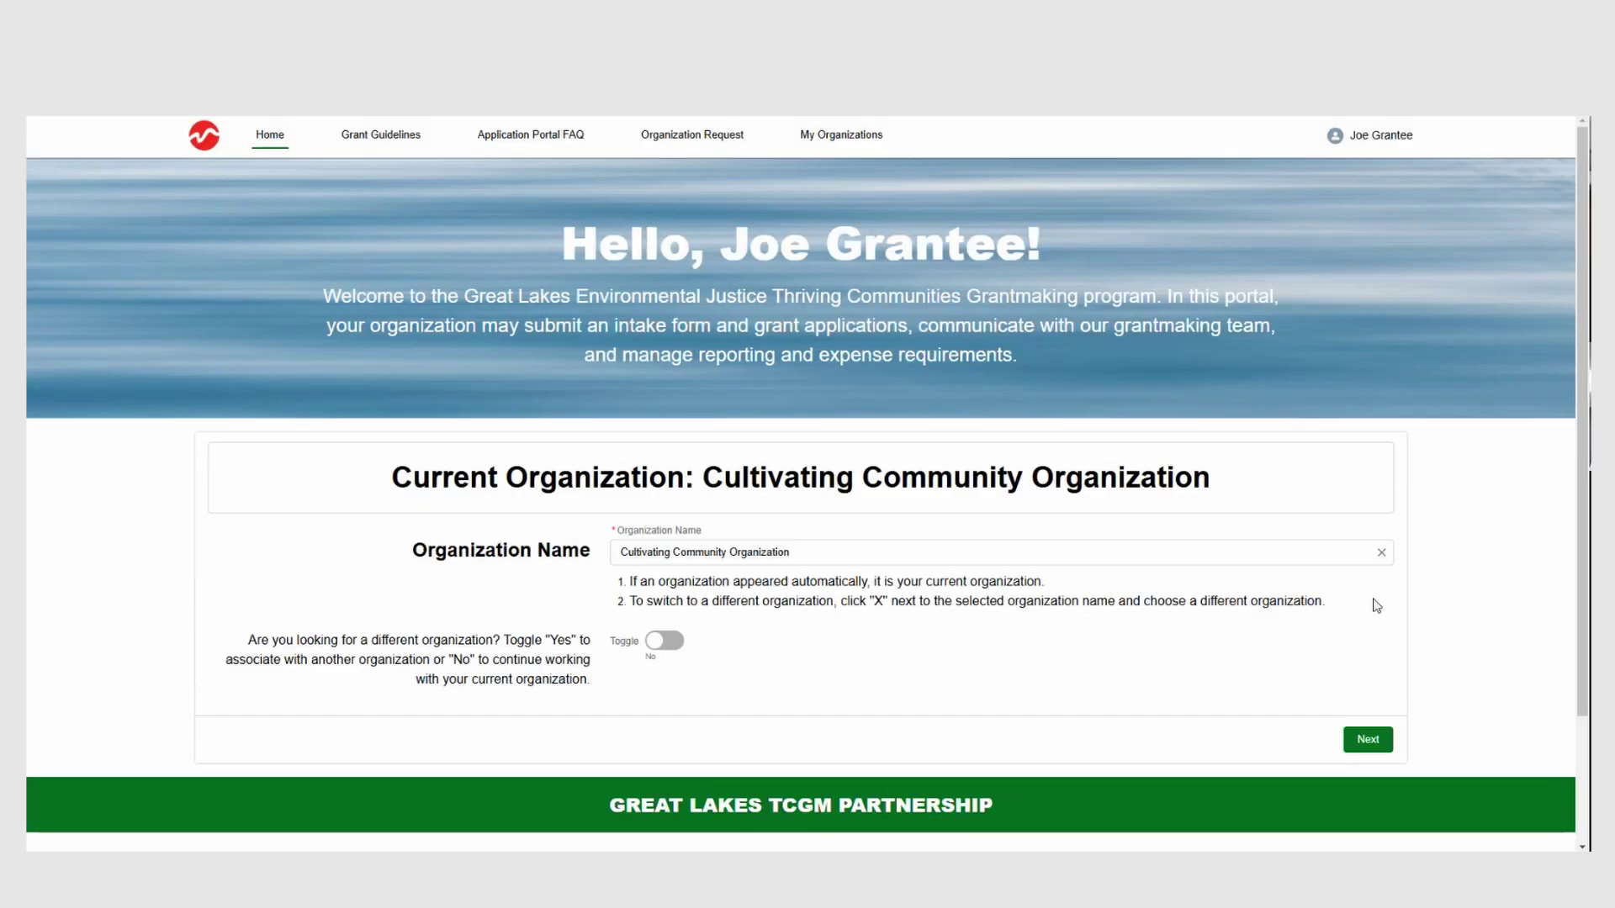
left_click(1368, 743)
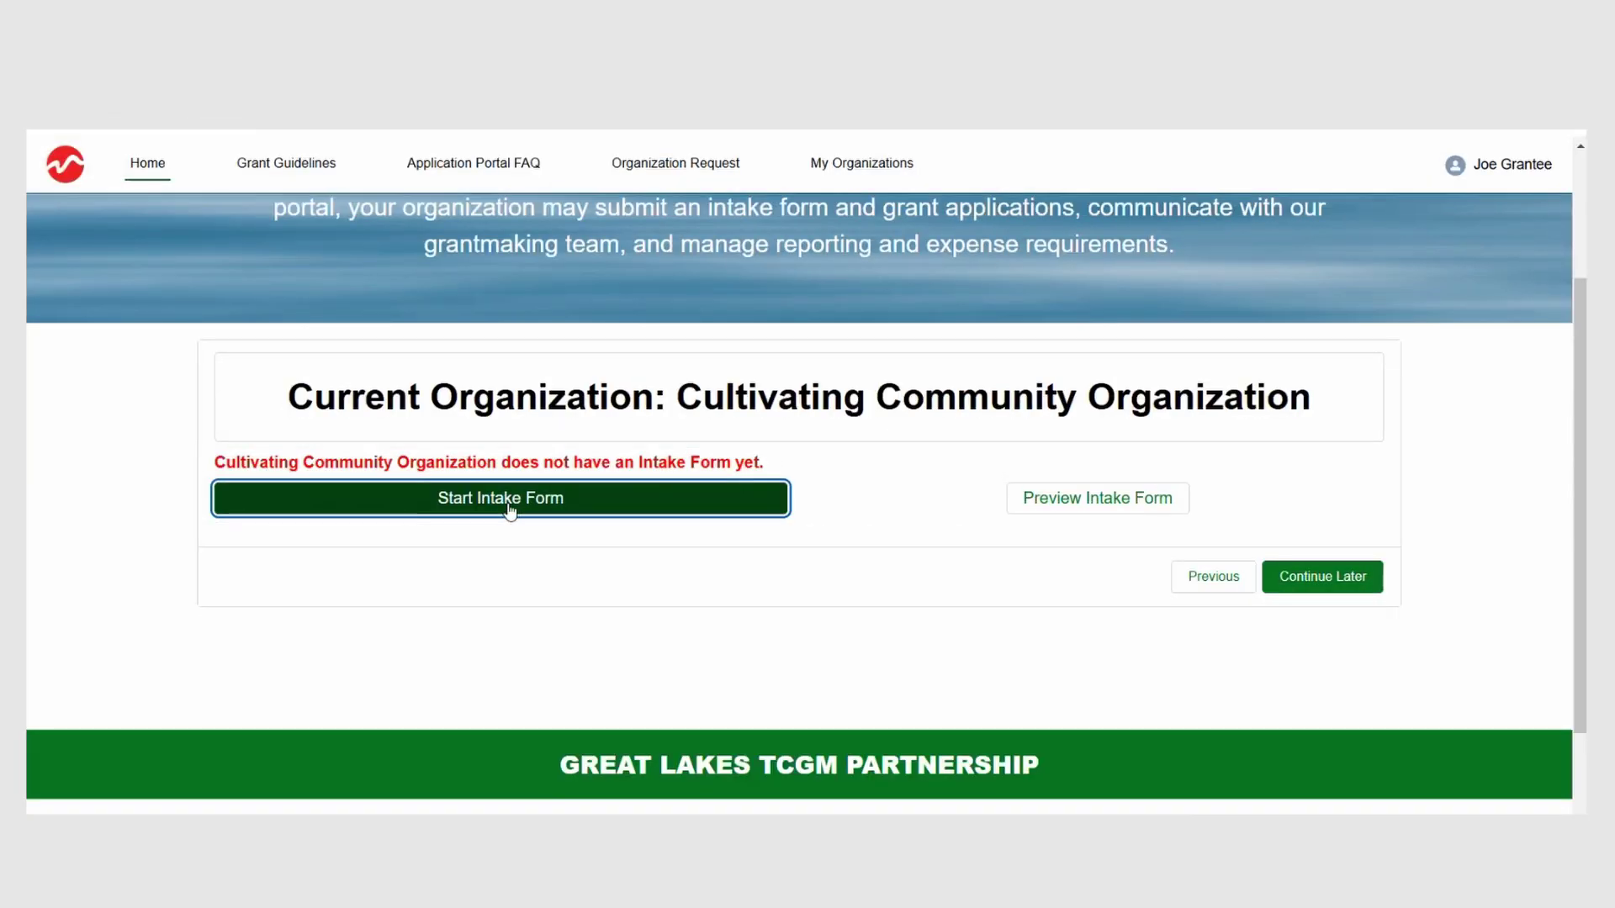
Step: Start the intake form with English kept as the form language
left_click(509, 505)
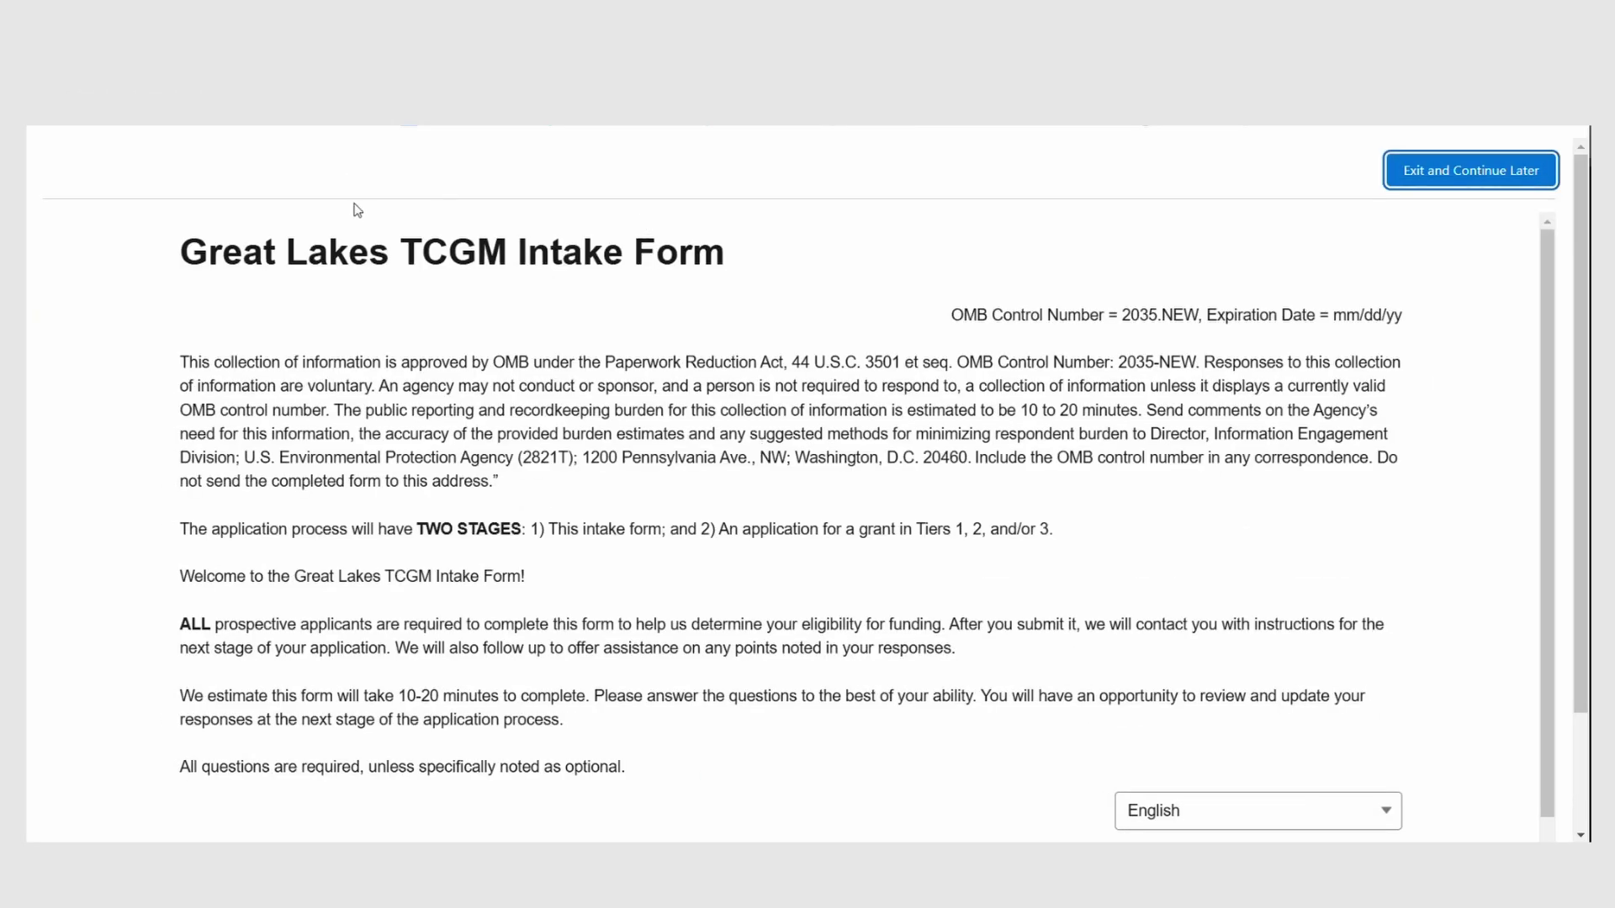
scroll(355, 209, "down", 2)
left_click(1200, 690)
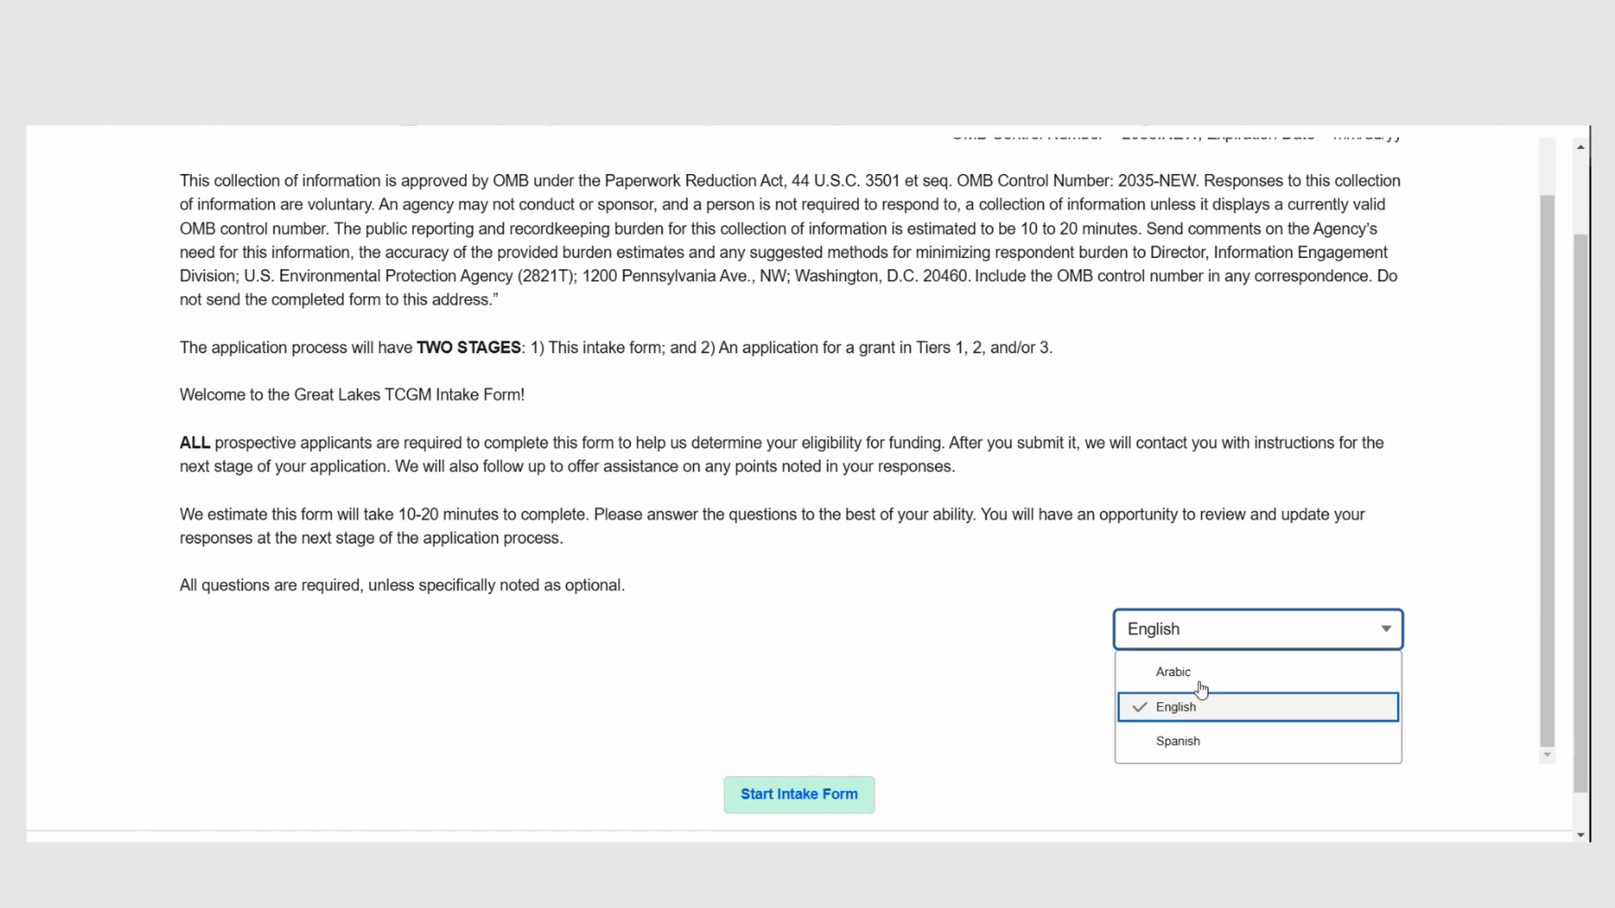
left_click(1205, 705)
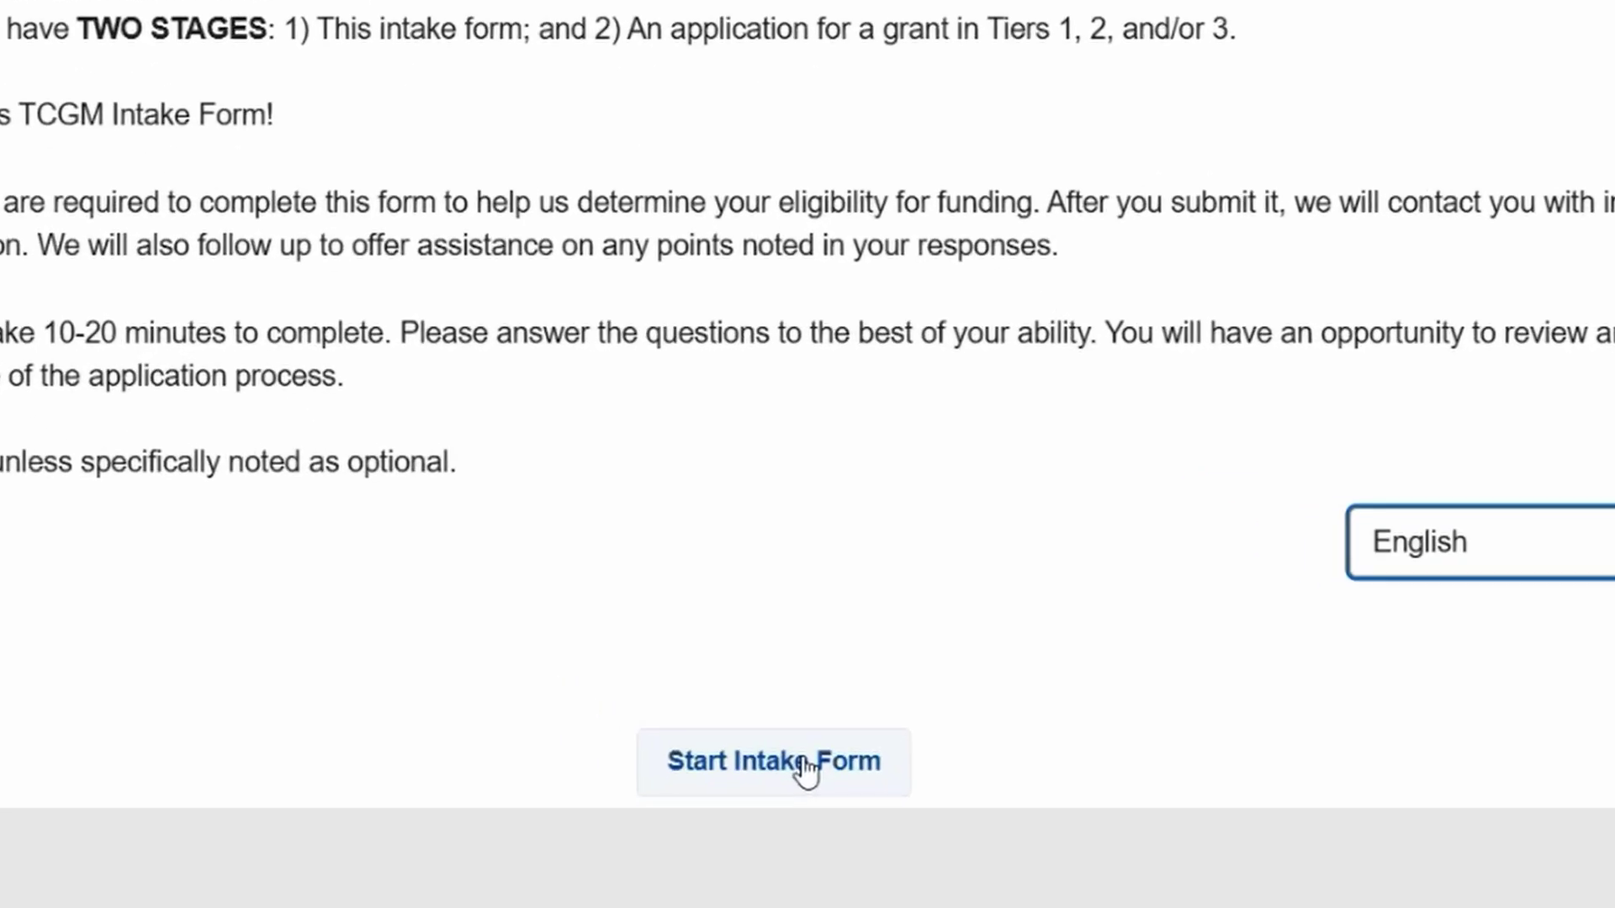
left_click(799, 752)
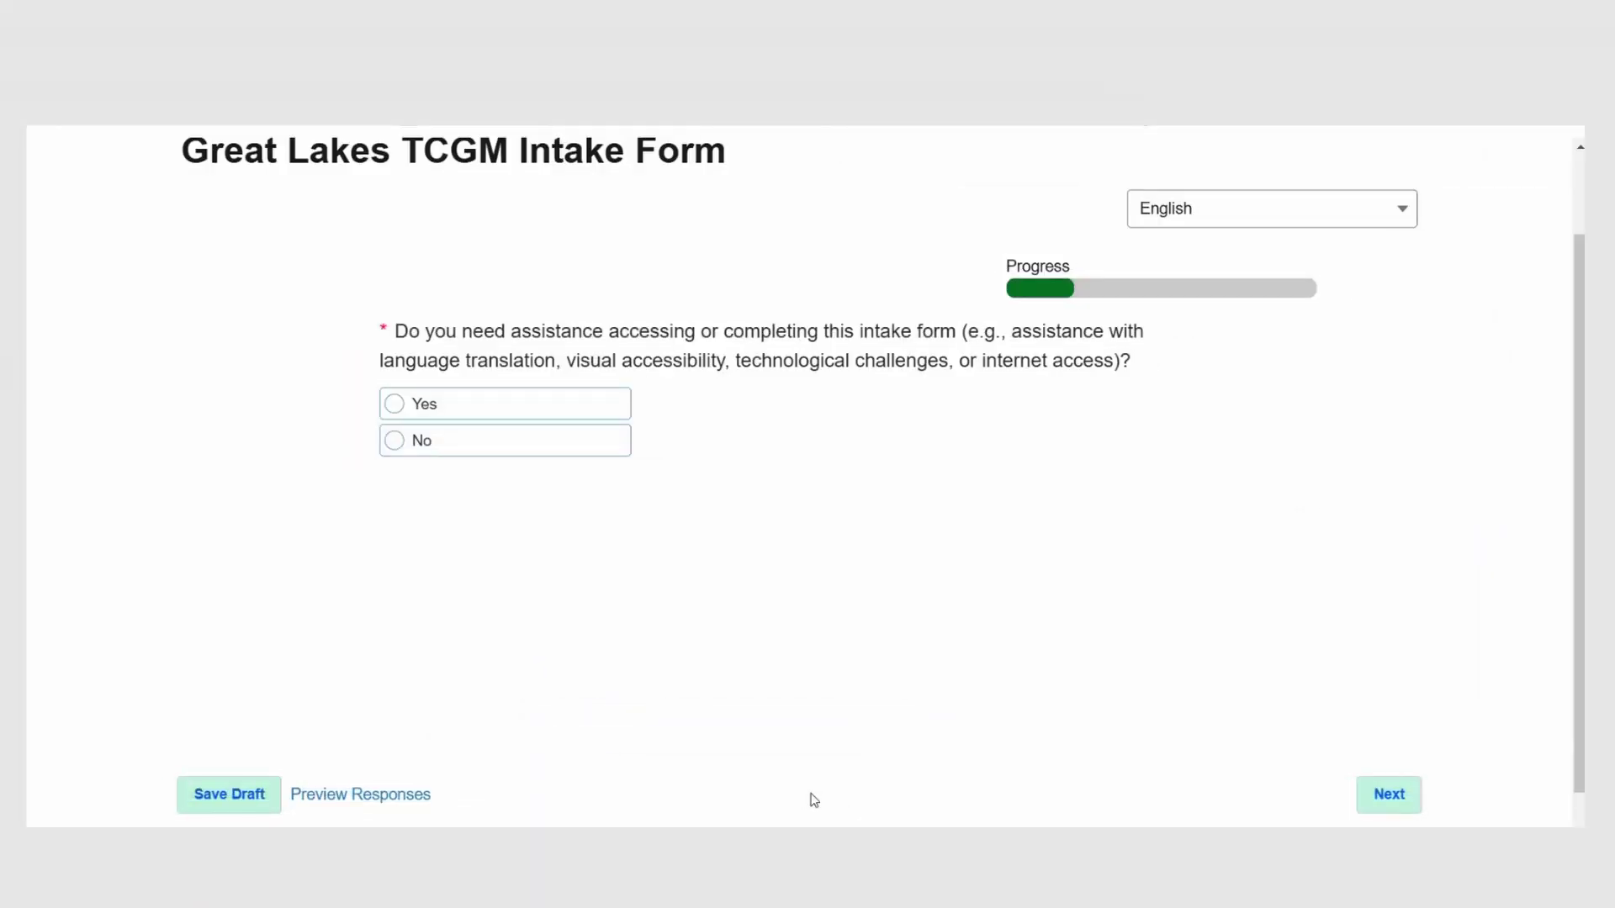
Step: Answer Yes to needing assistance and begin describing the help needed
left_click(553, 417)
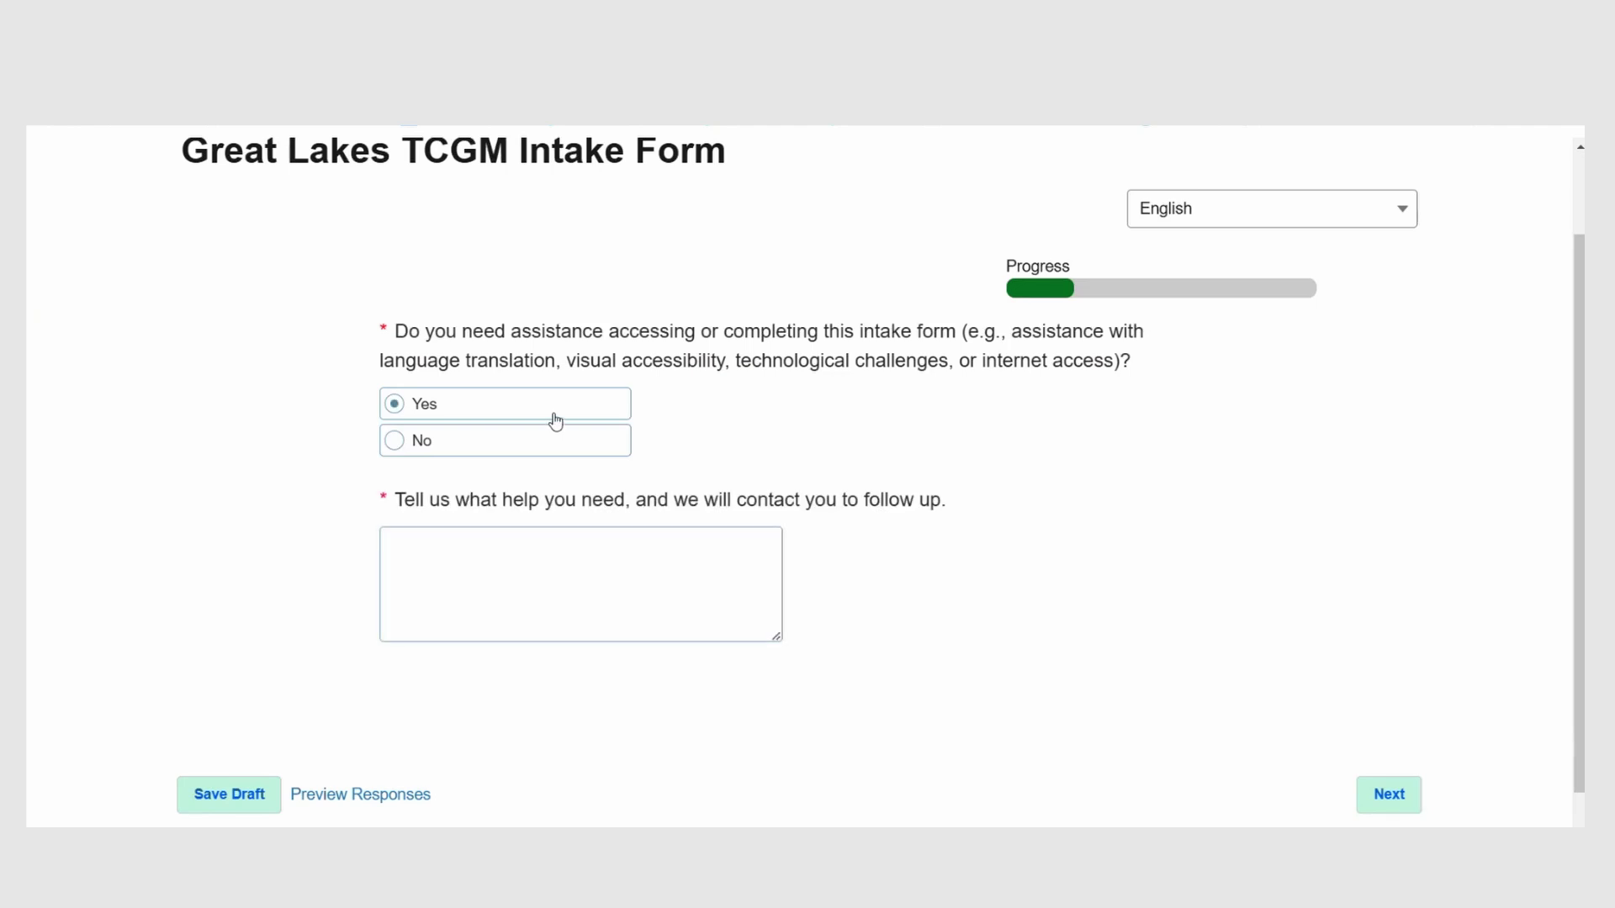
left_click(580, 570)
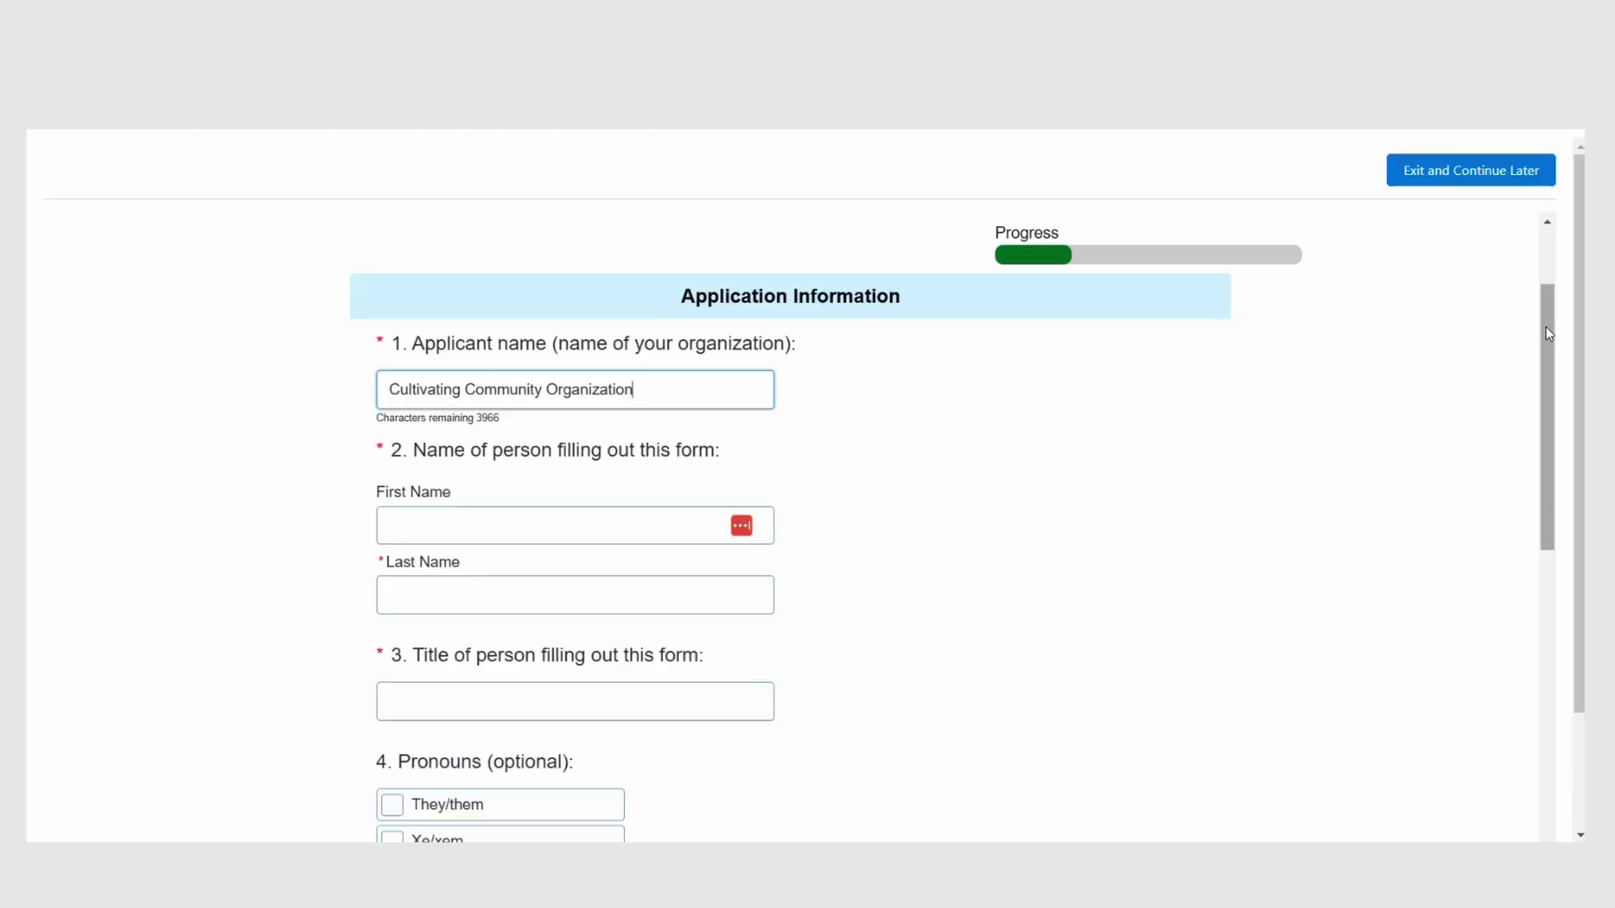
Step: Save the intake form as a draft and review the responses entered so far
left_click_drag(1548, 334, 1502, 692)
scroll(1503, 692, "down", 3)
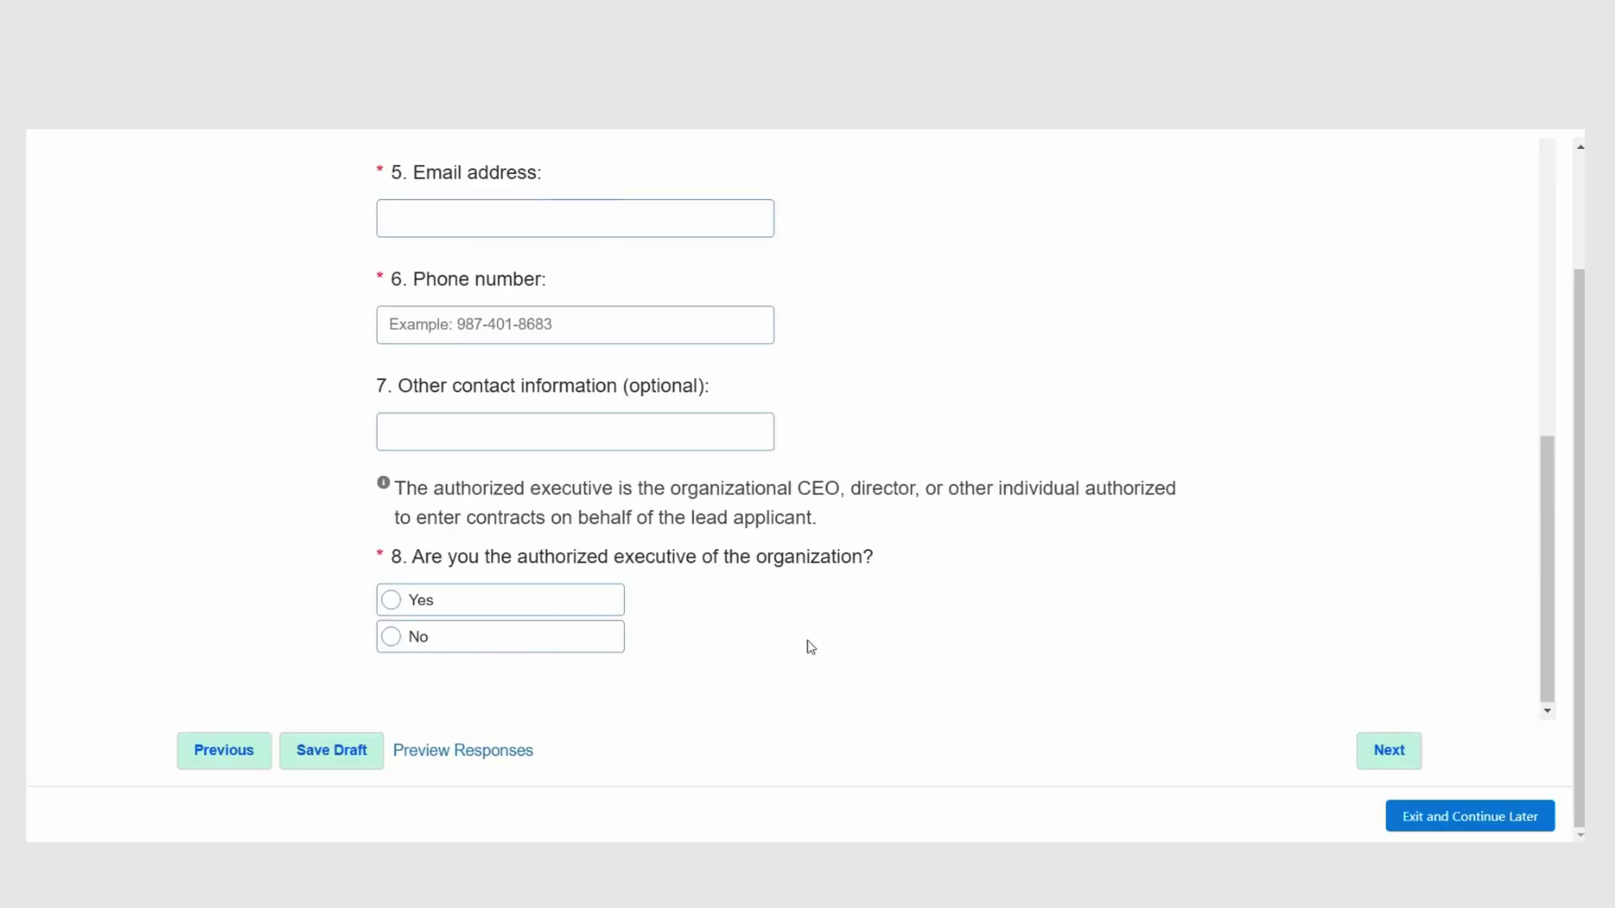
left_click(345, 762)
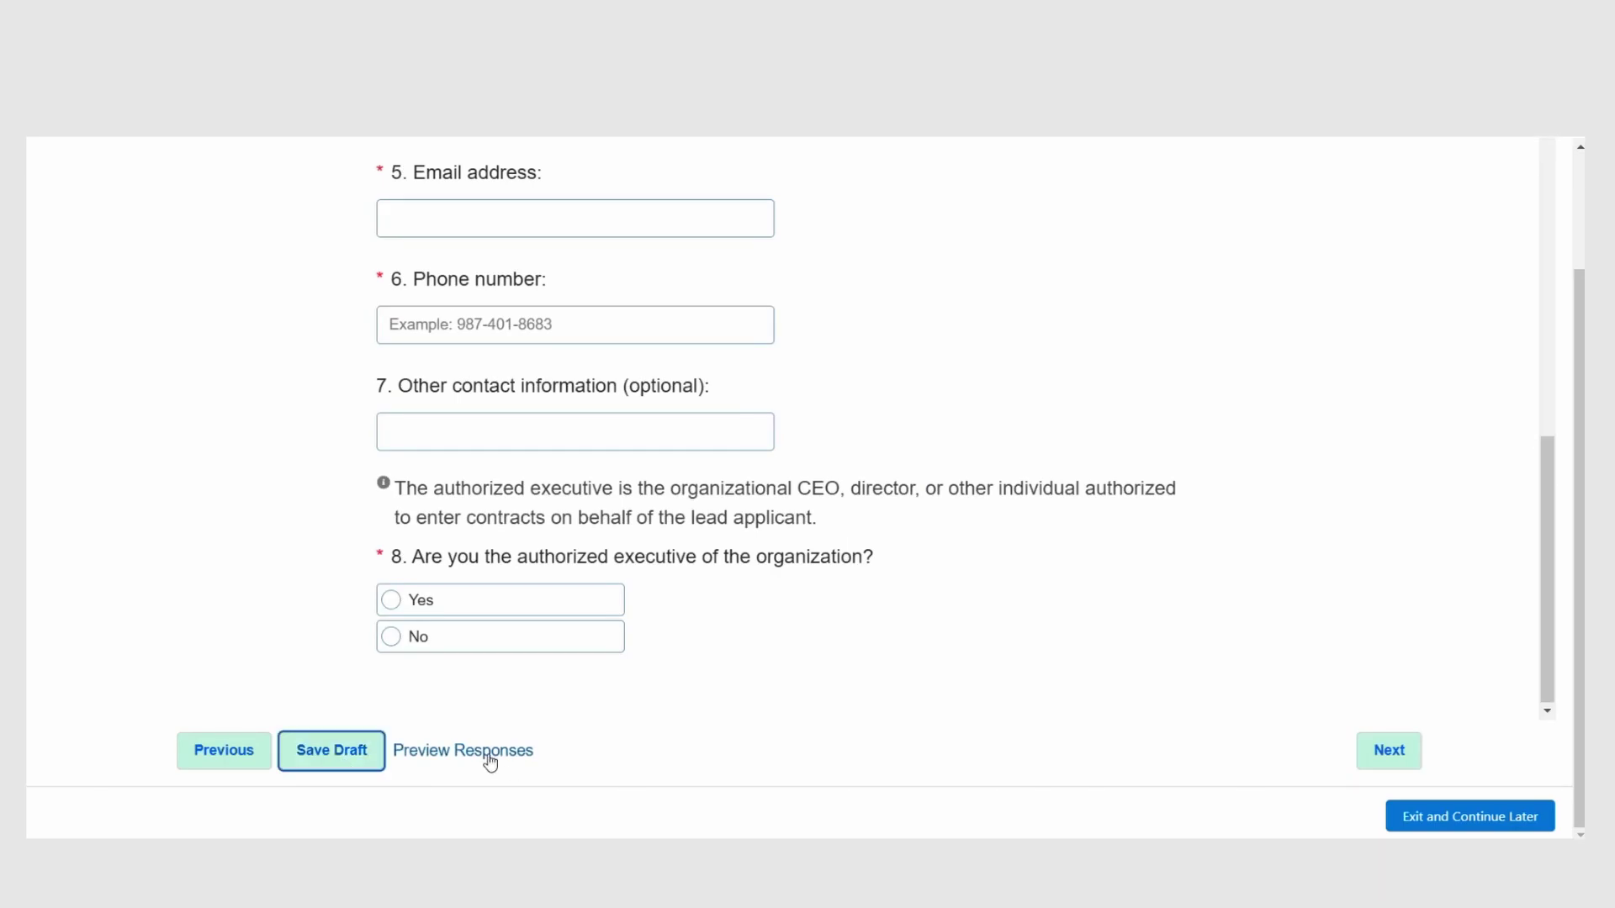
left_click(491, 753)
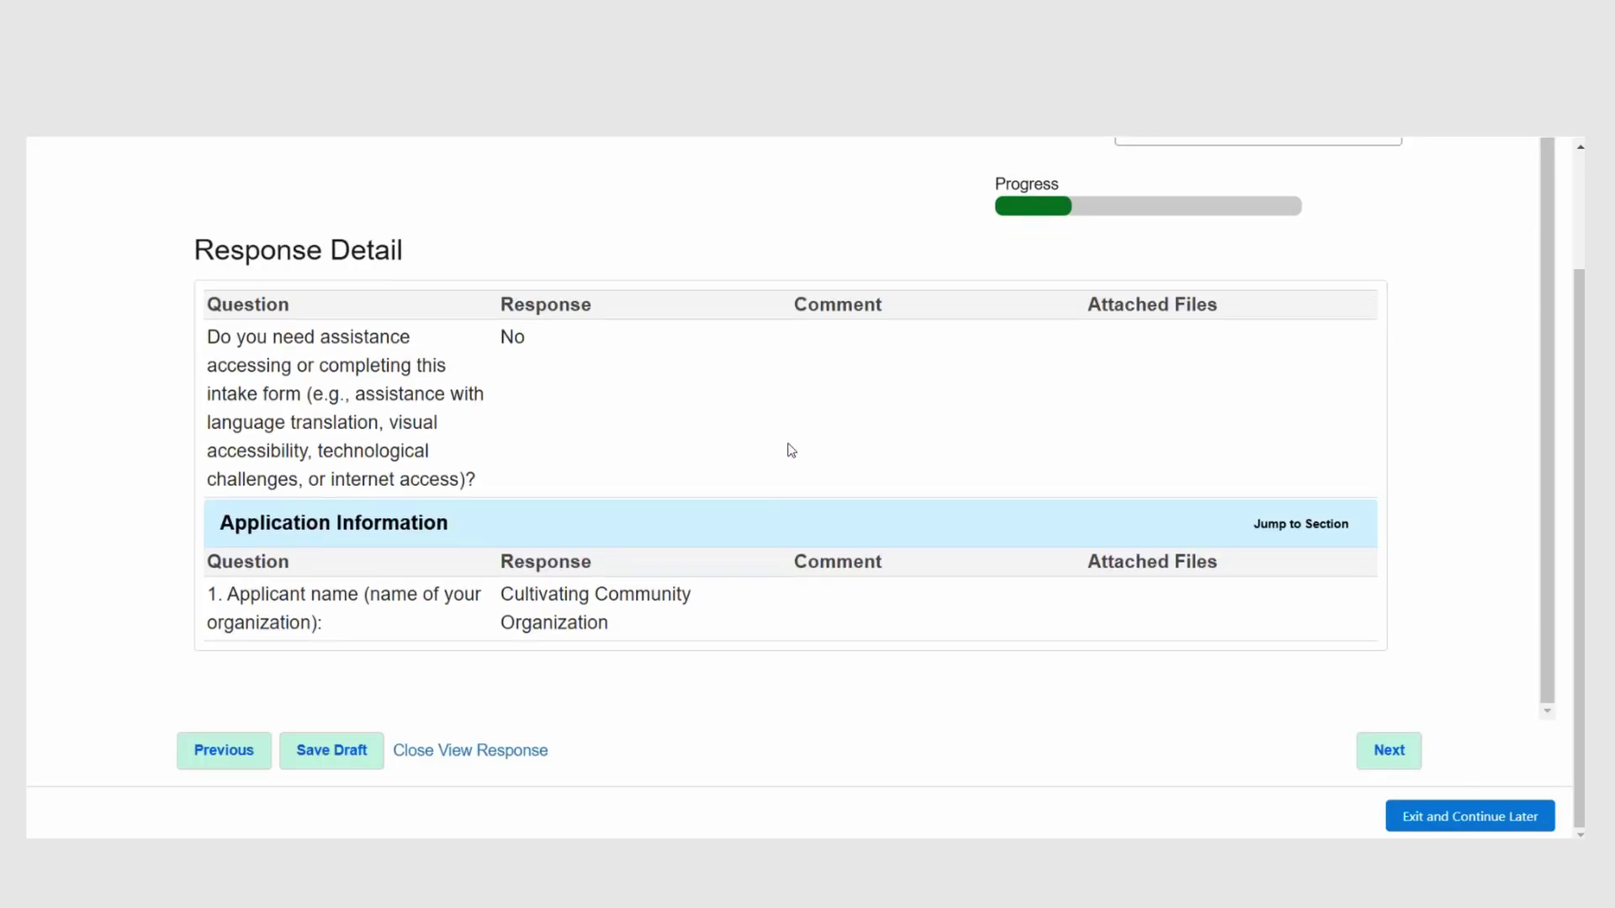
scroll(698, 538, "up", 1)
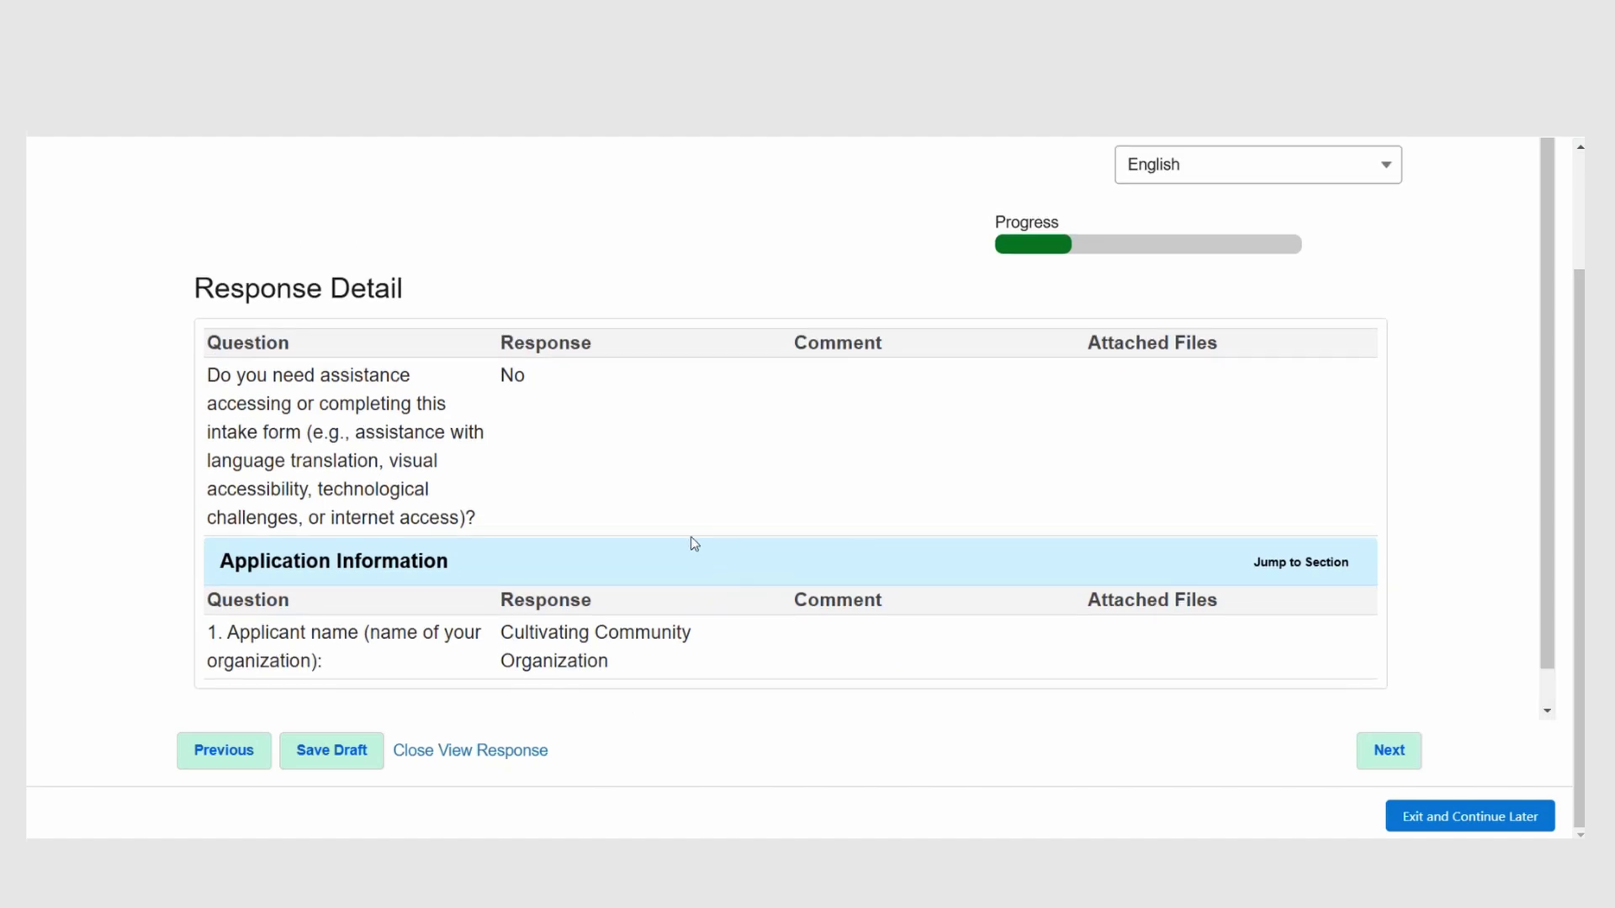
left_click(471, 755)
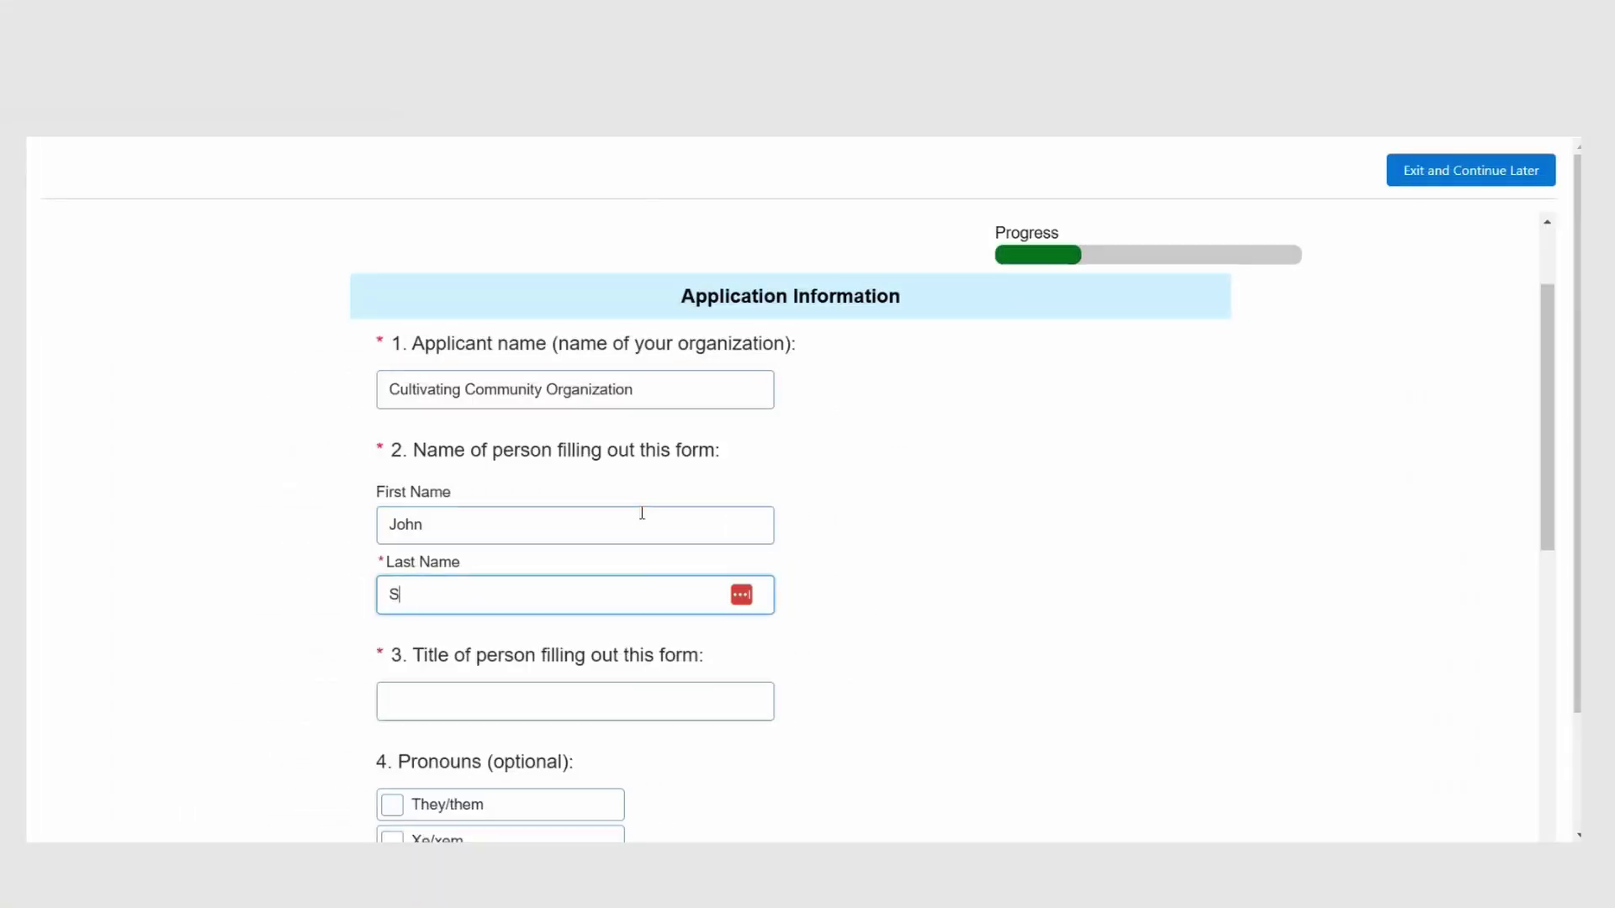
Step: Enter the form-filler's last name and title Program Staff, and tick They/them and Xe/xem pronouns
type("mith")
key("Tab")
type("Program Staff")
scroll(652, 670, "down", 5)
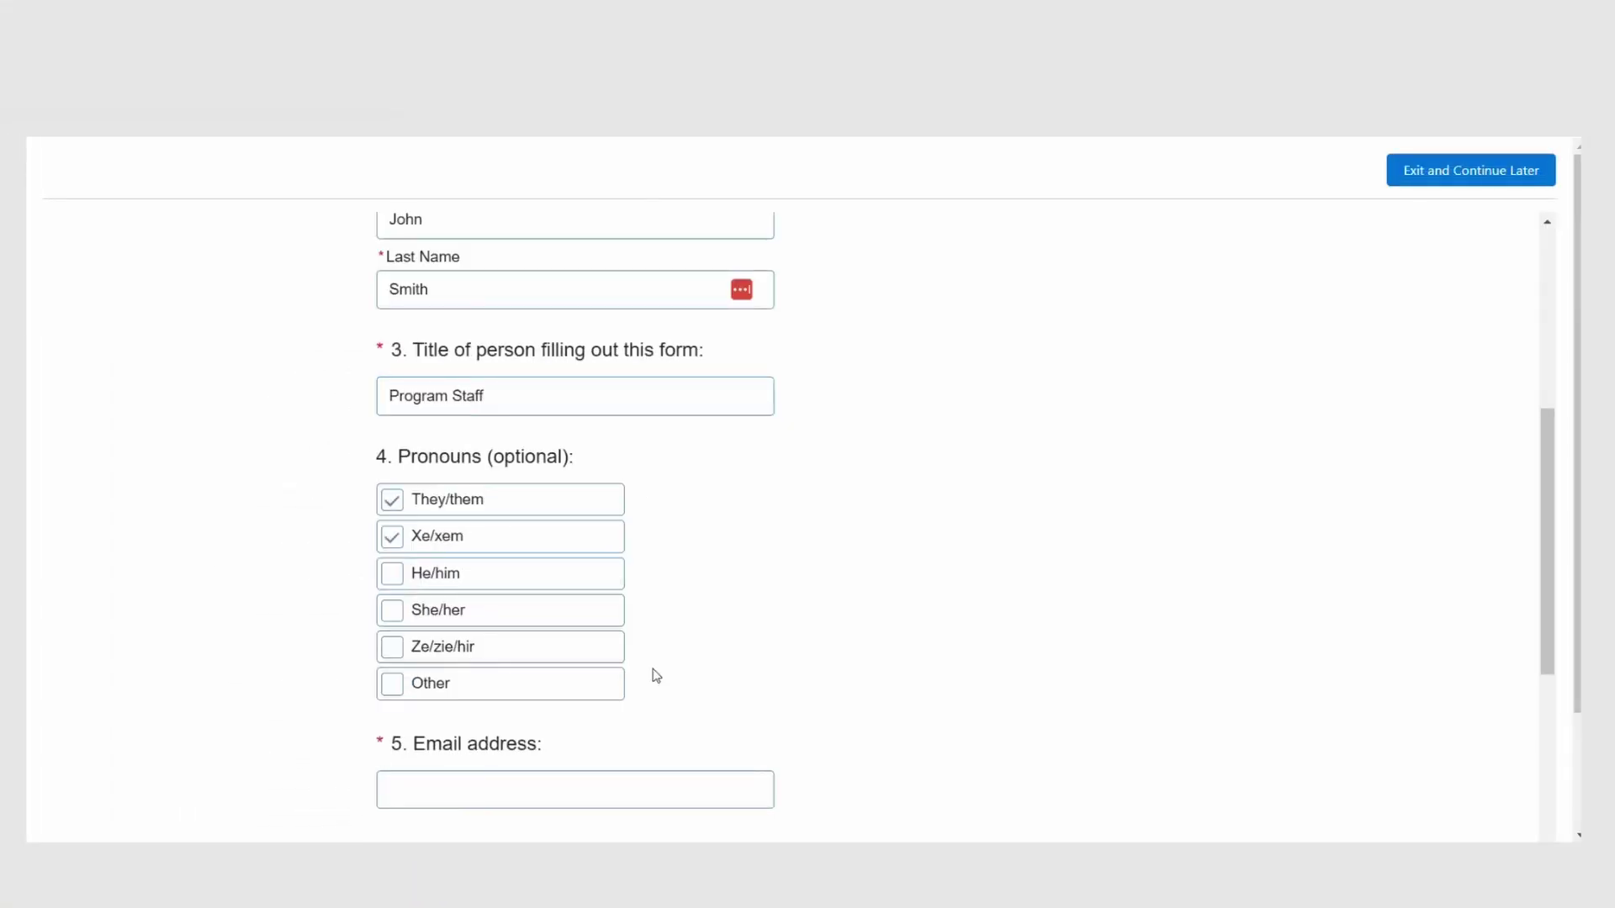
left_click(634, 683)
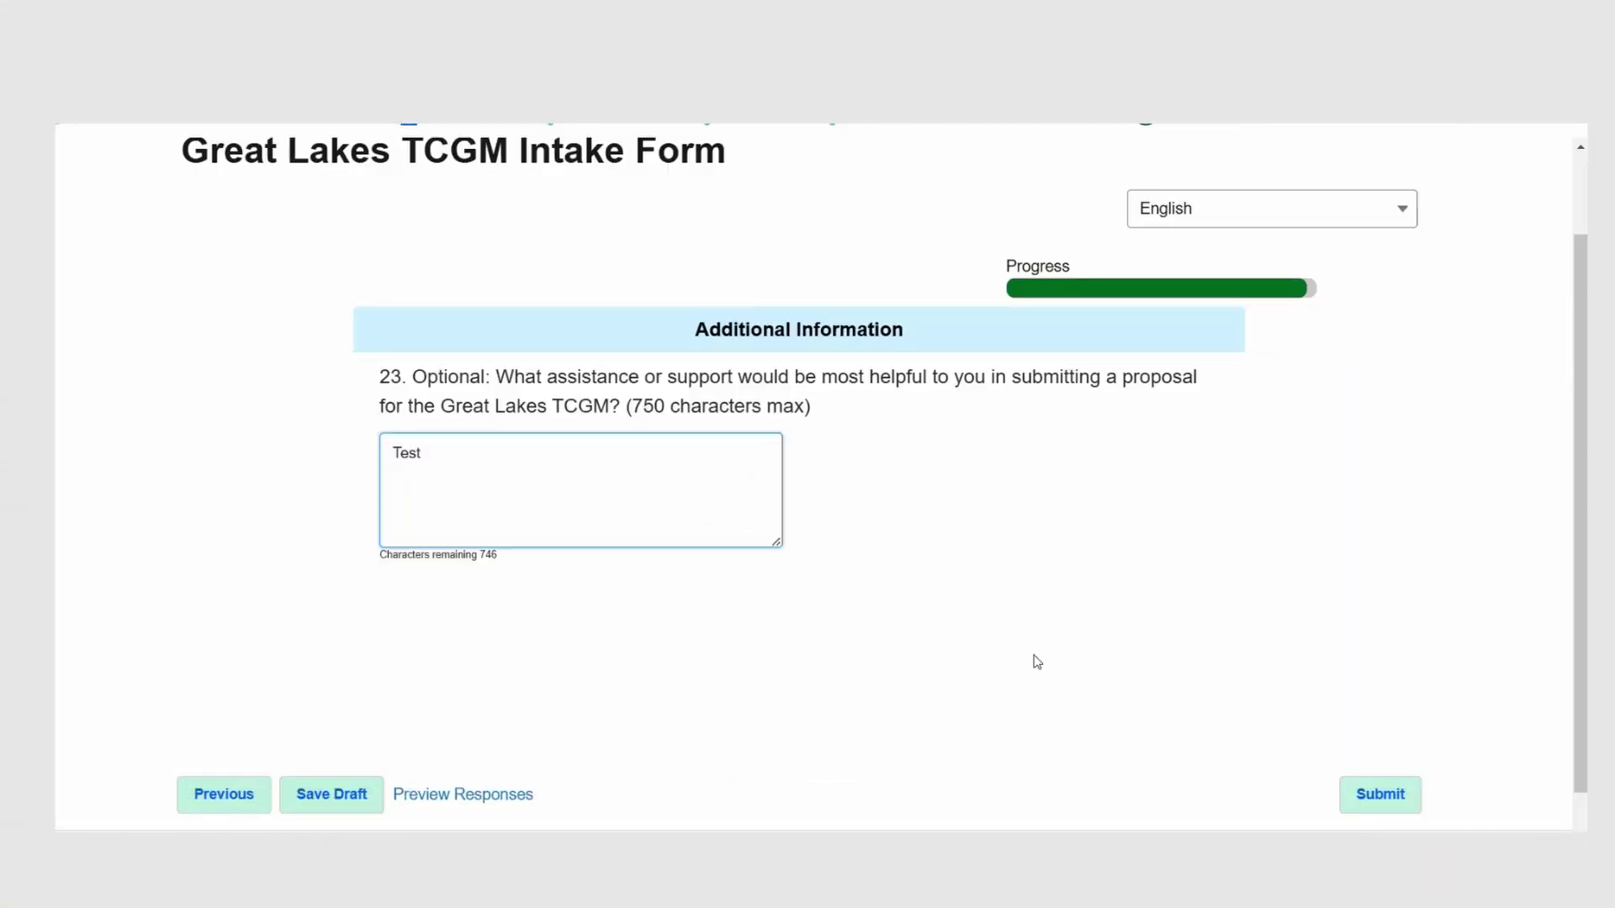
Step: Submit the intake form and go back to the Organization Request page
left_click(1364, 801)
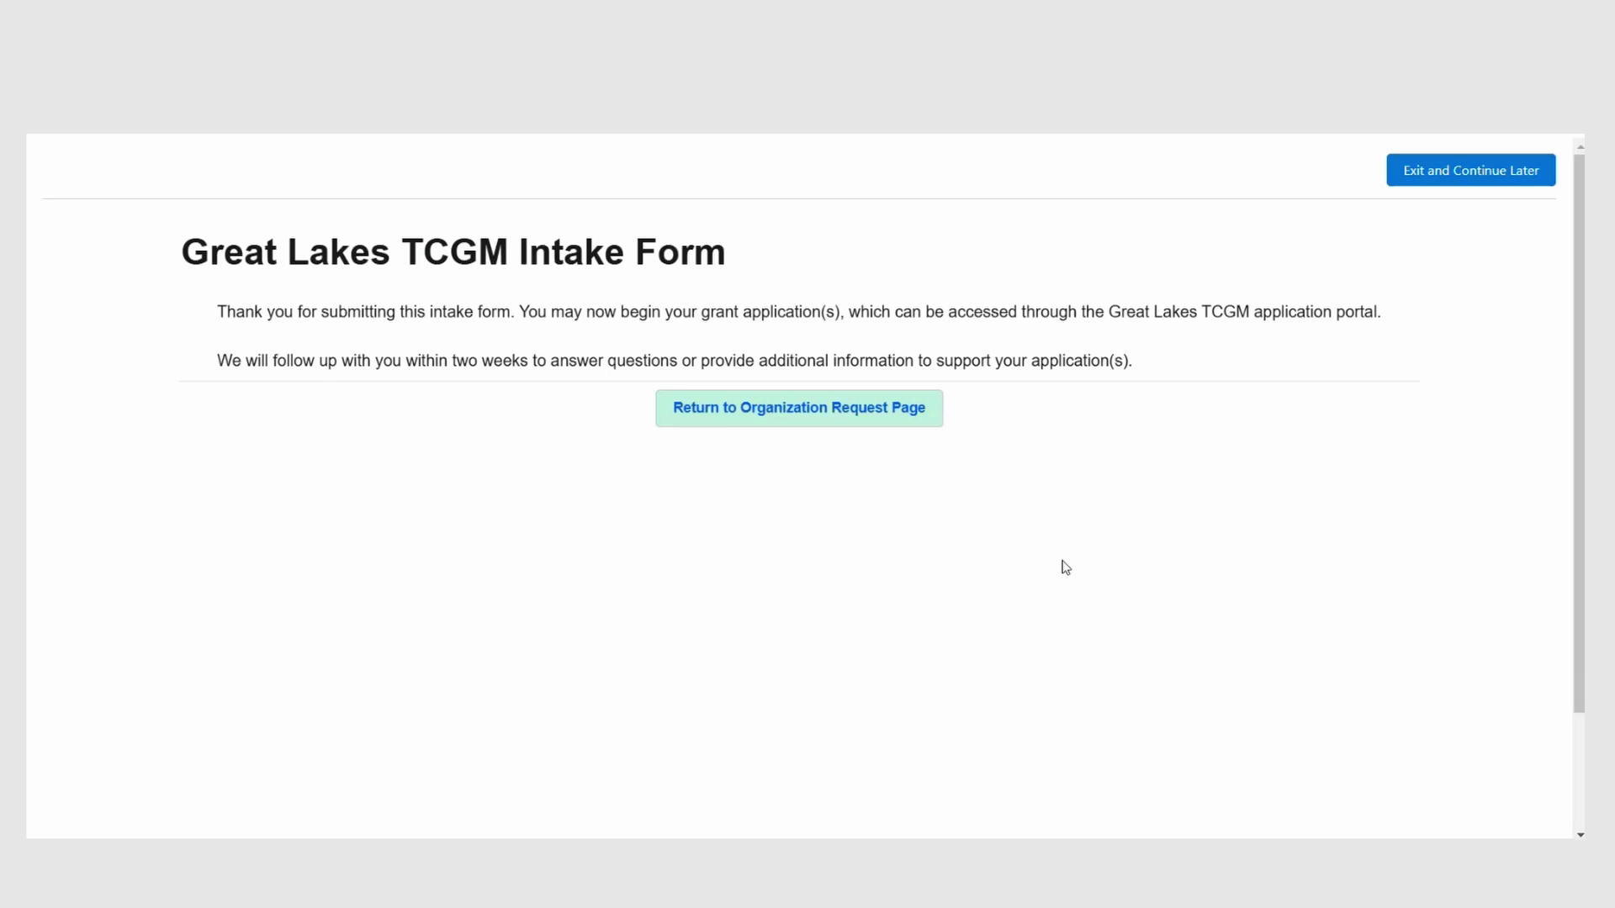
left_click(844, 429)
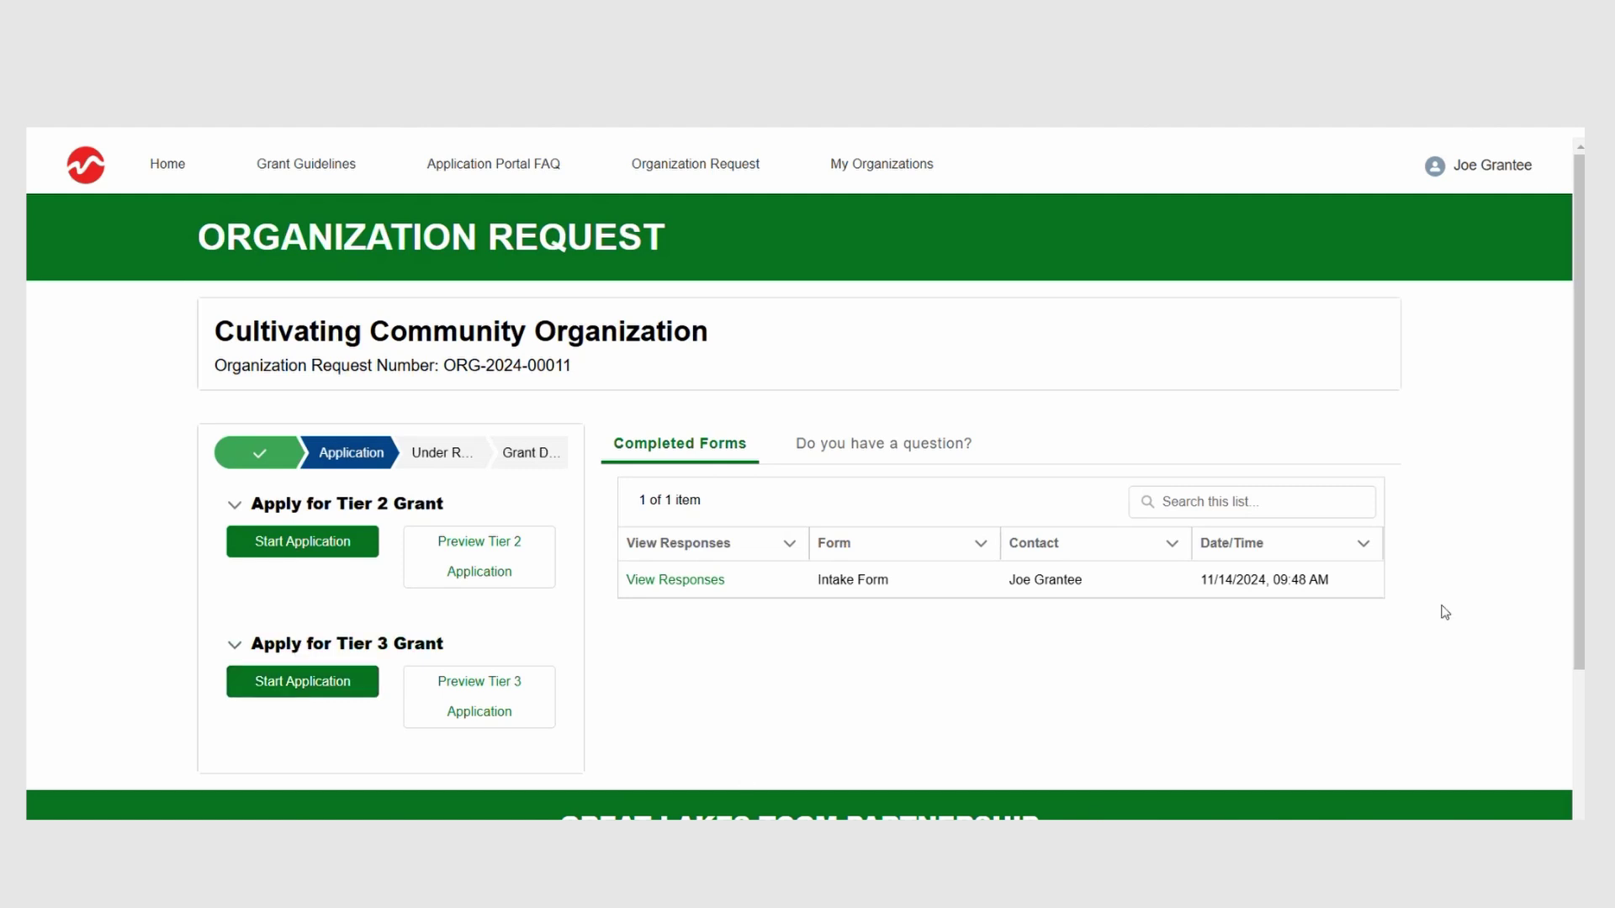
Step: Ask the question 'I have a question' with details 'This is my question', attaching no file
left_click(877, 443)
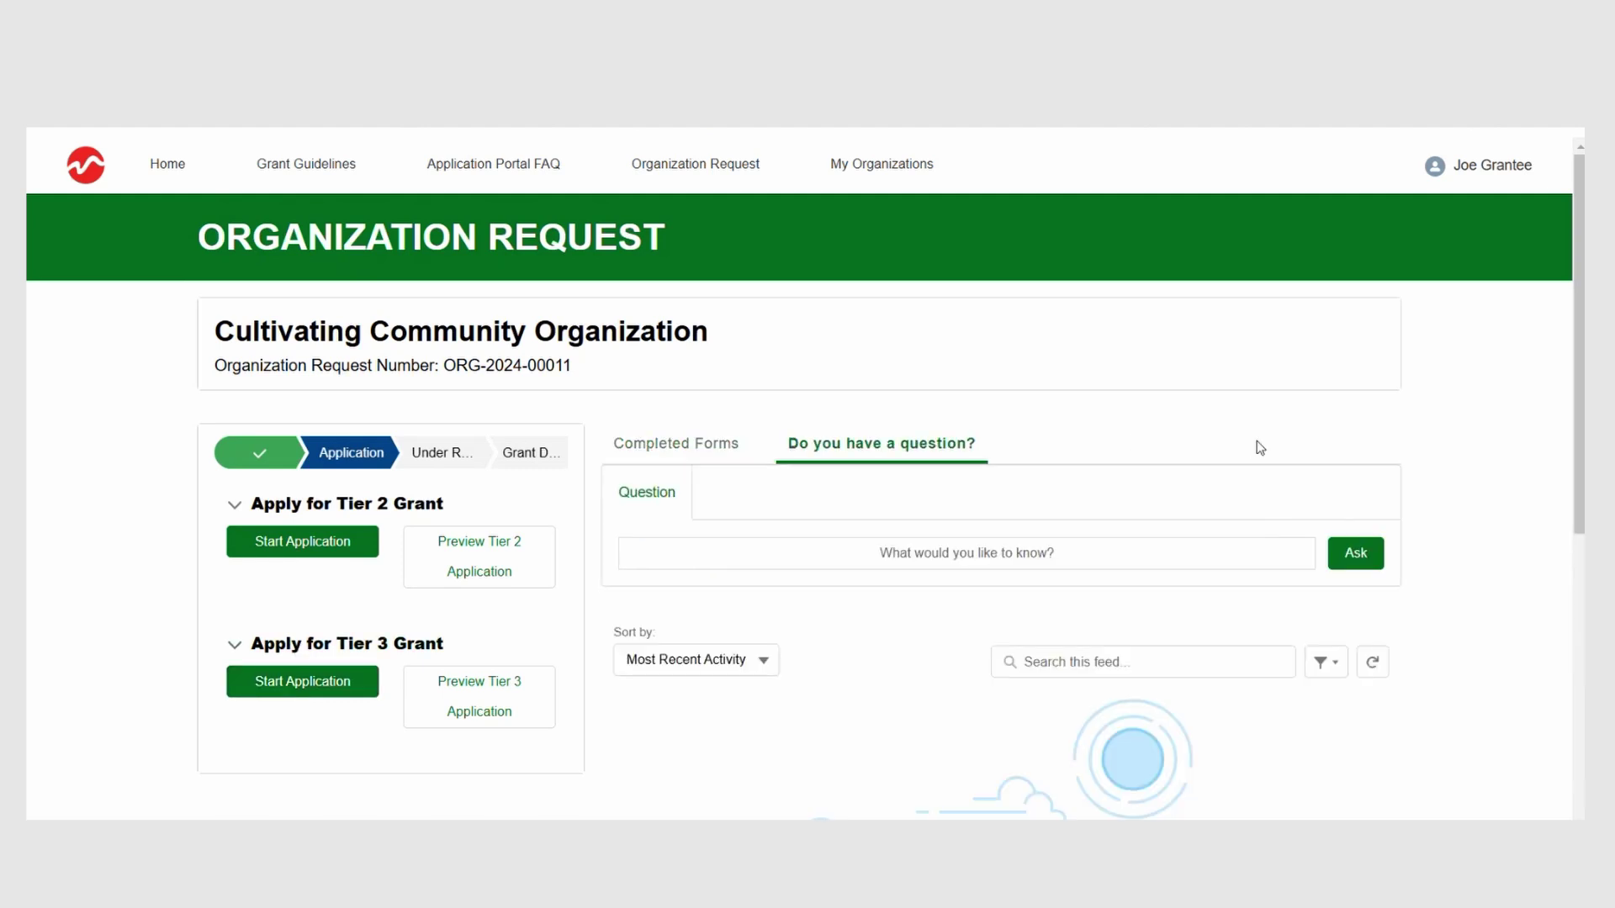
left_click(1058, 552)
type("I have a question")
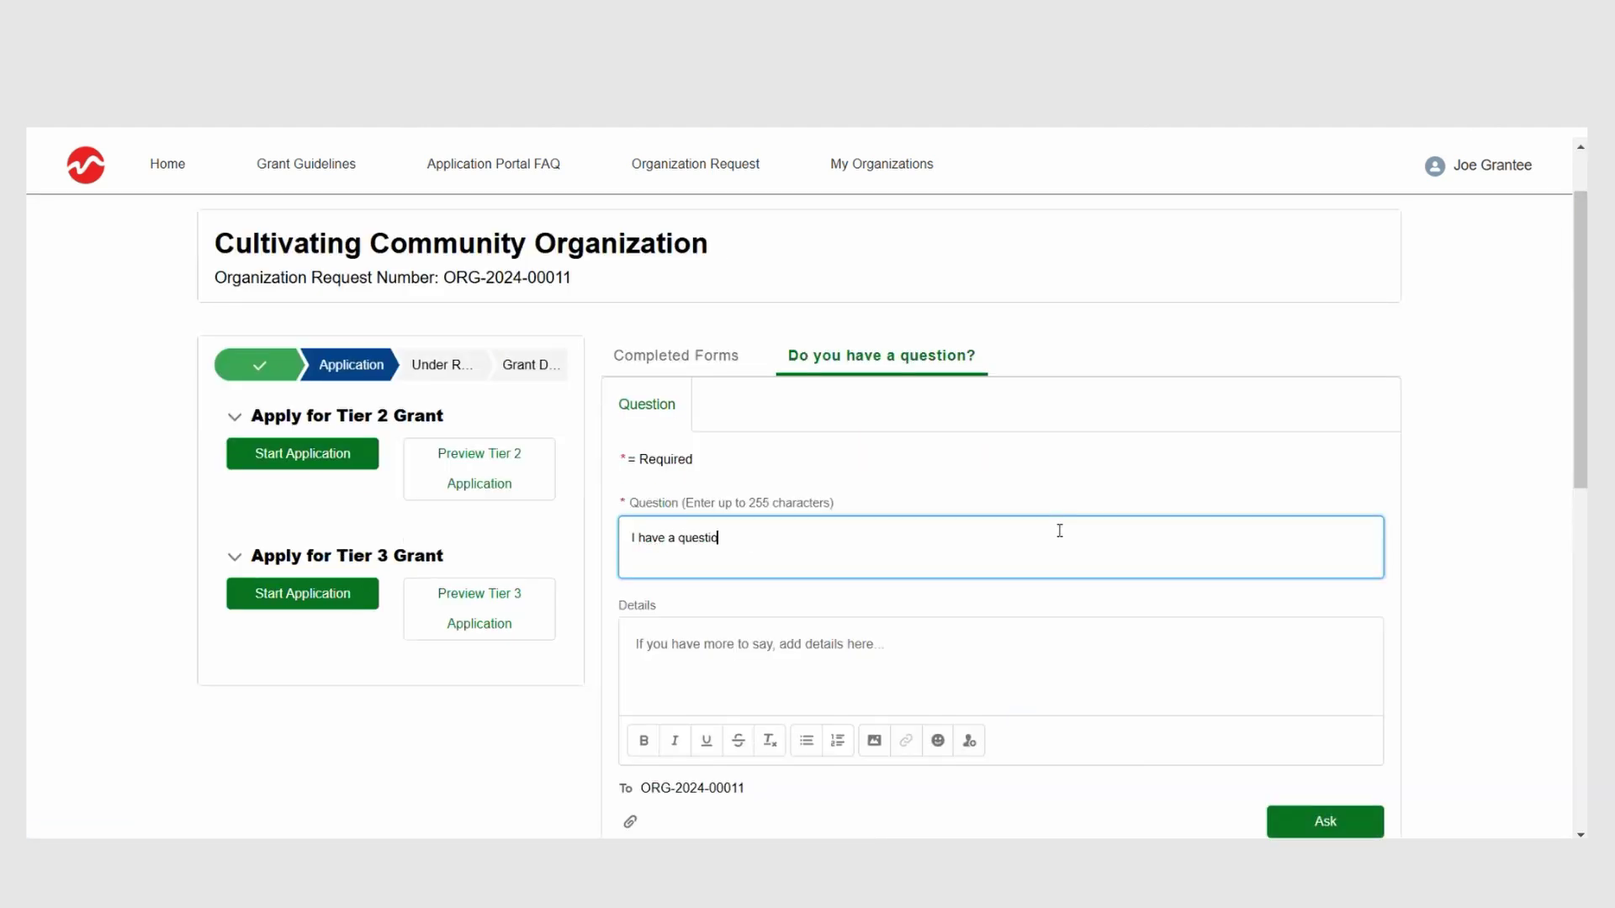
key("Tab")
type("This is my question")
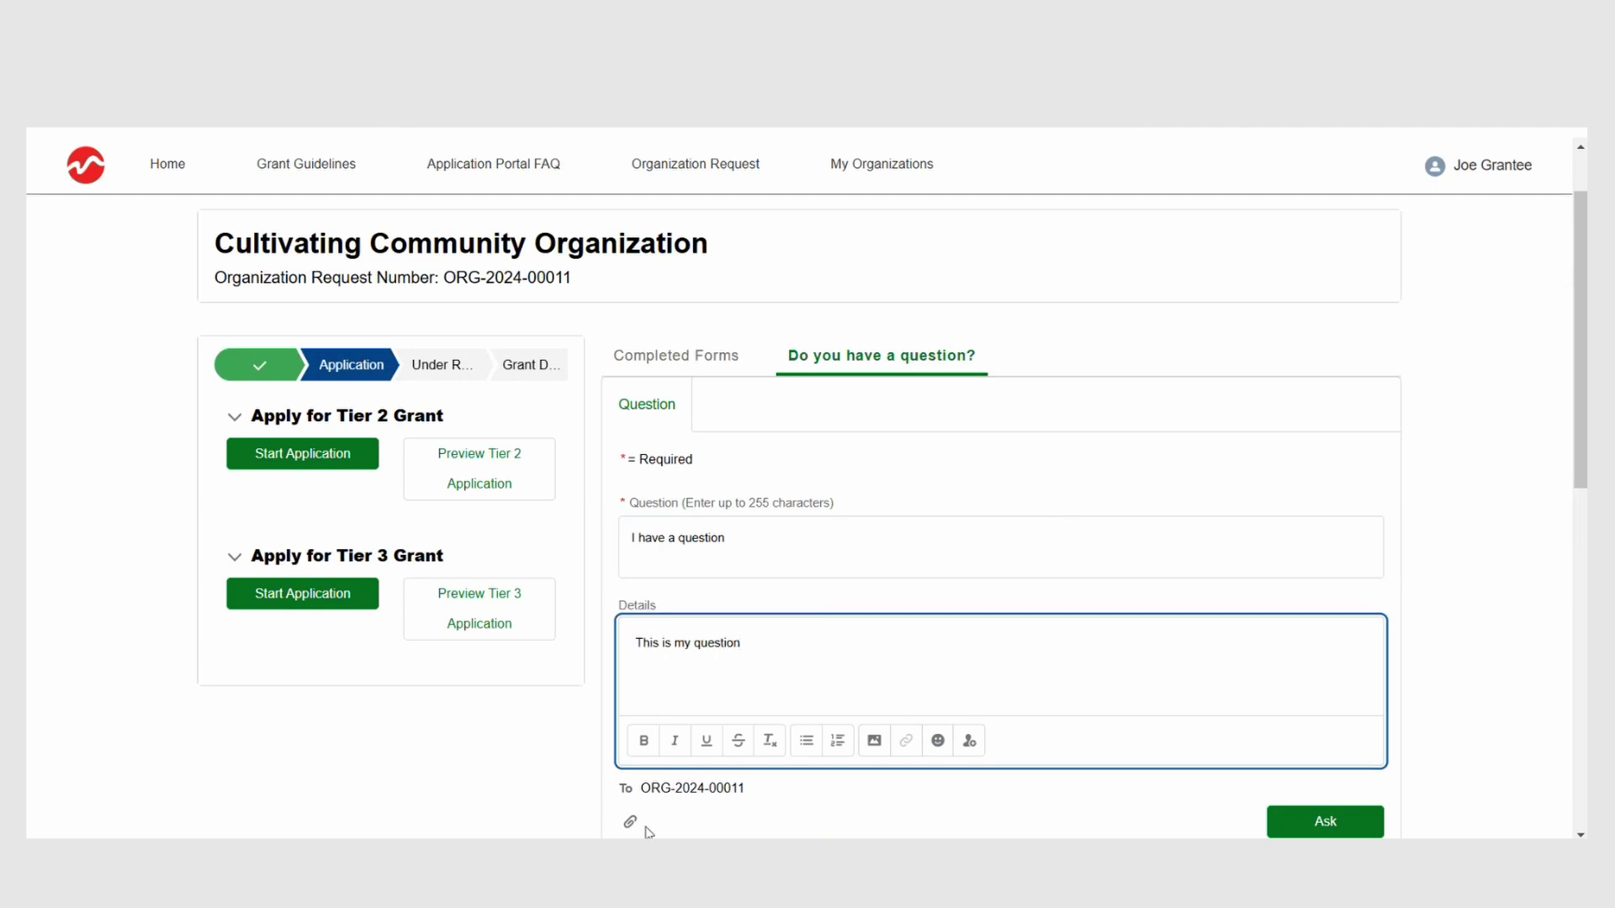
left_click(631, 822)
key("Escape")
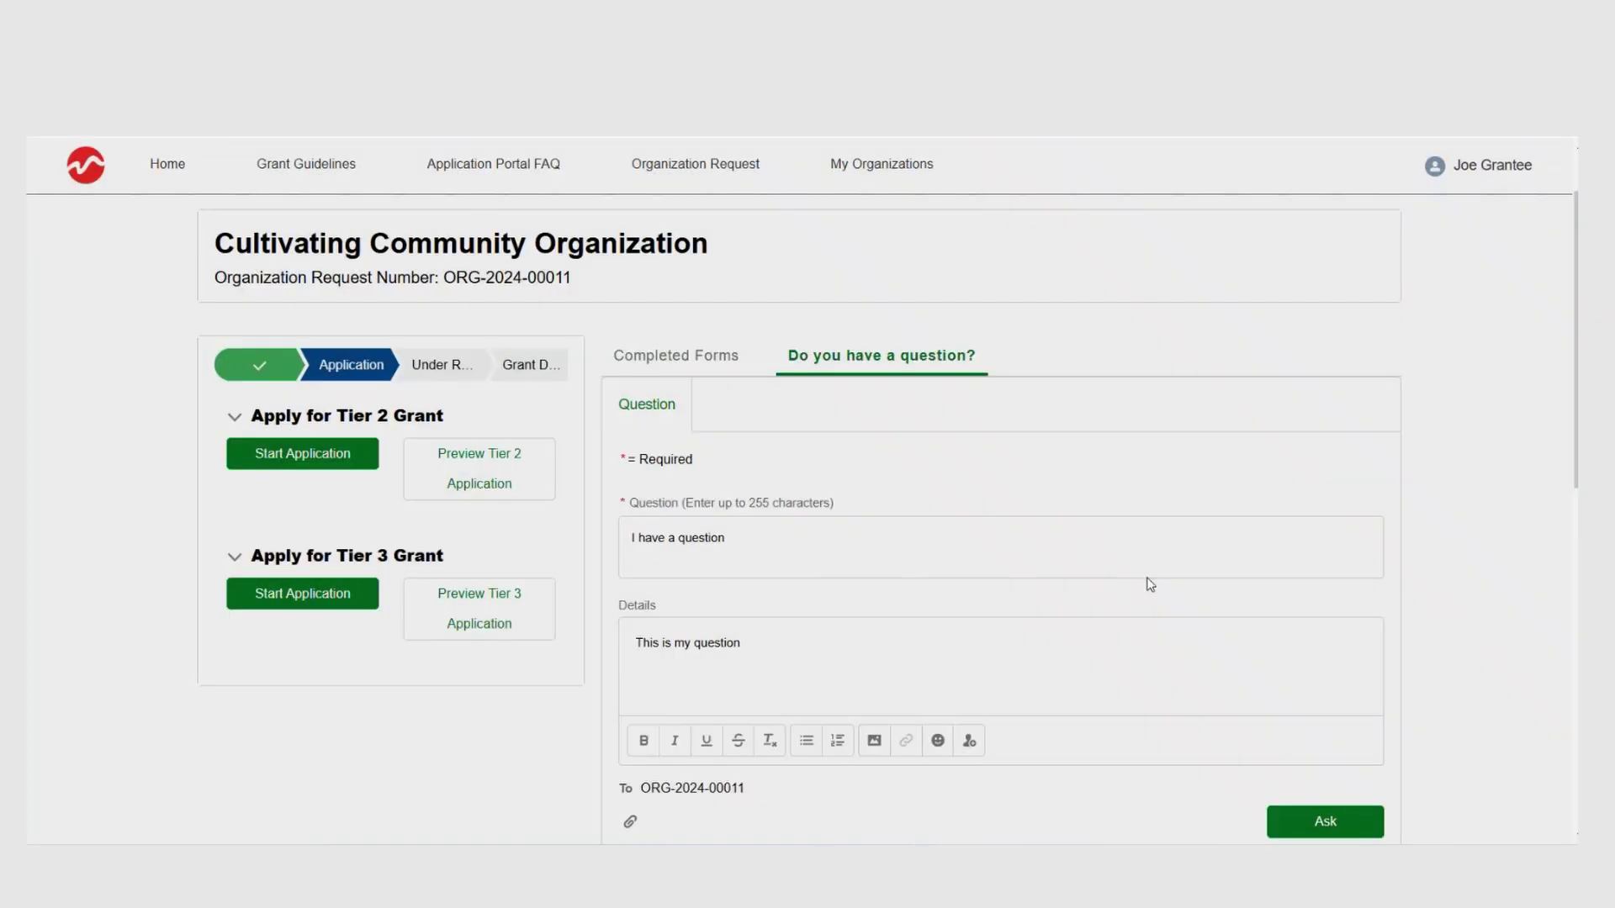
scroll(630, 617, "down", 3)
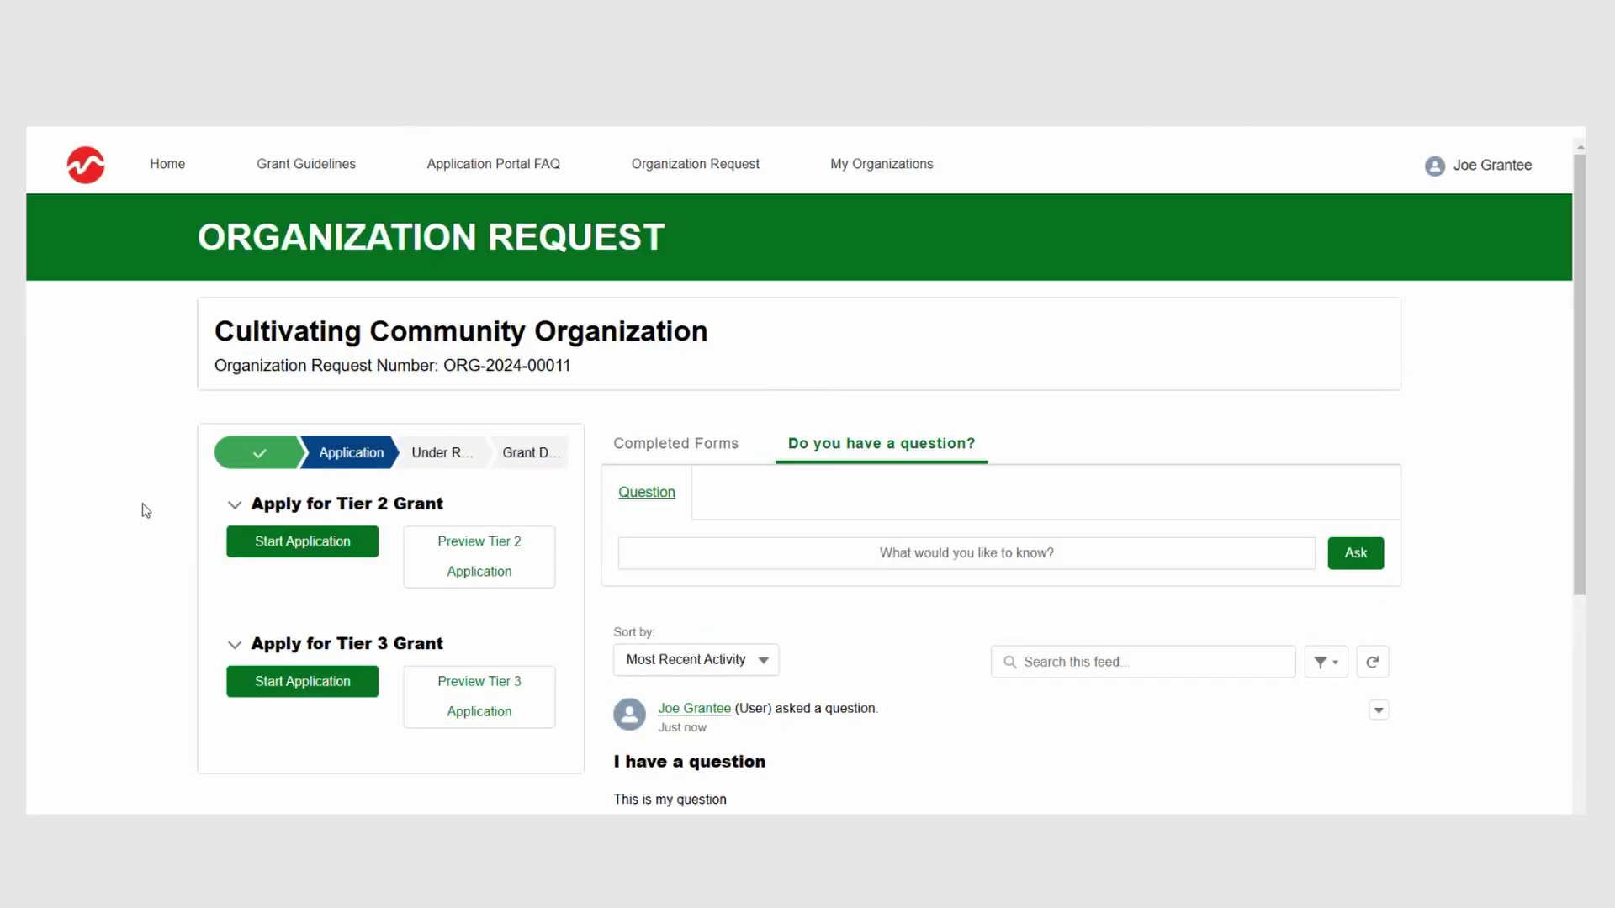
Step: Start the Tier 2 application, keeping English as the form language
left_click(246, 555)
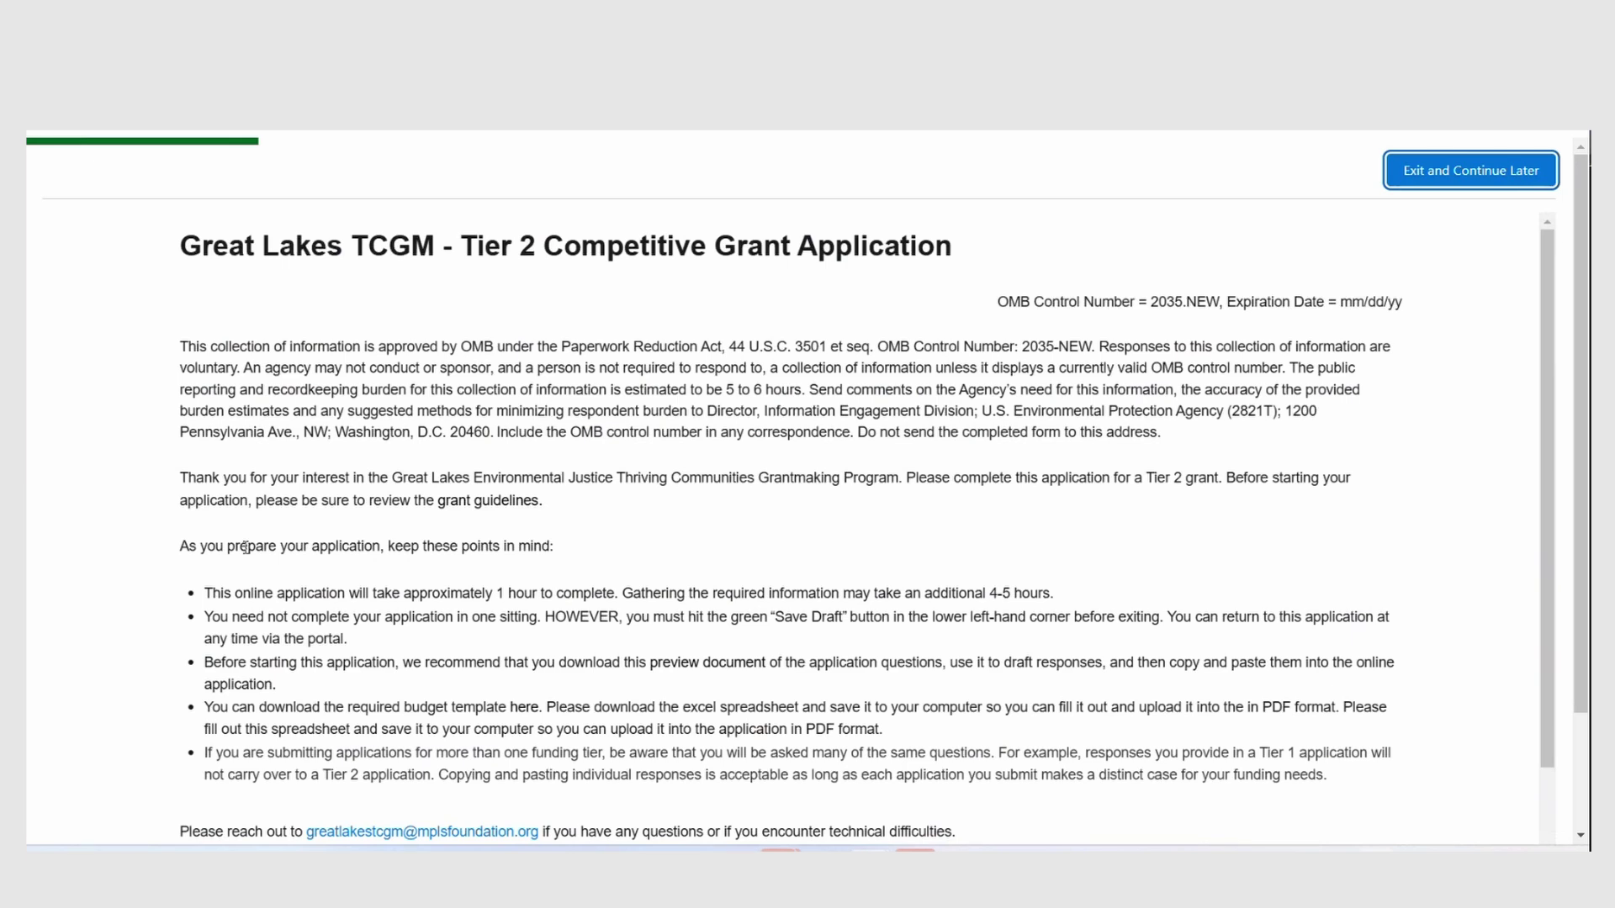
scroll(245, 548, "down", 1)
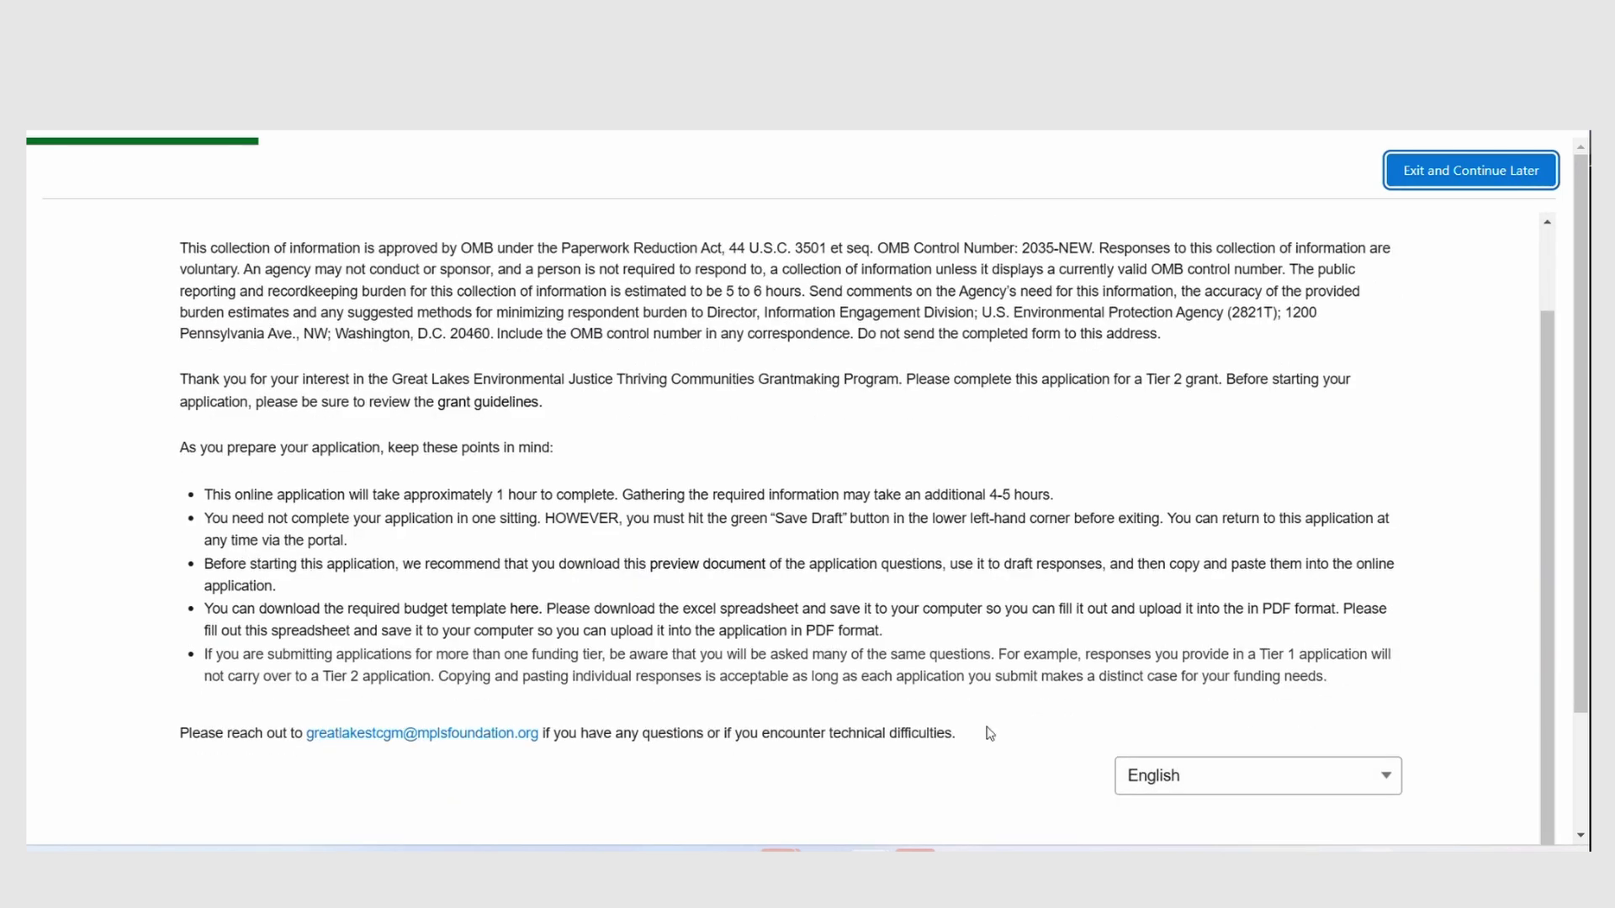
left_click(1248, 792)
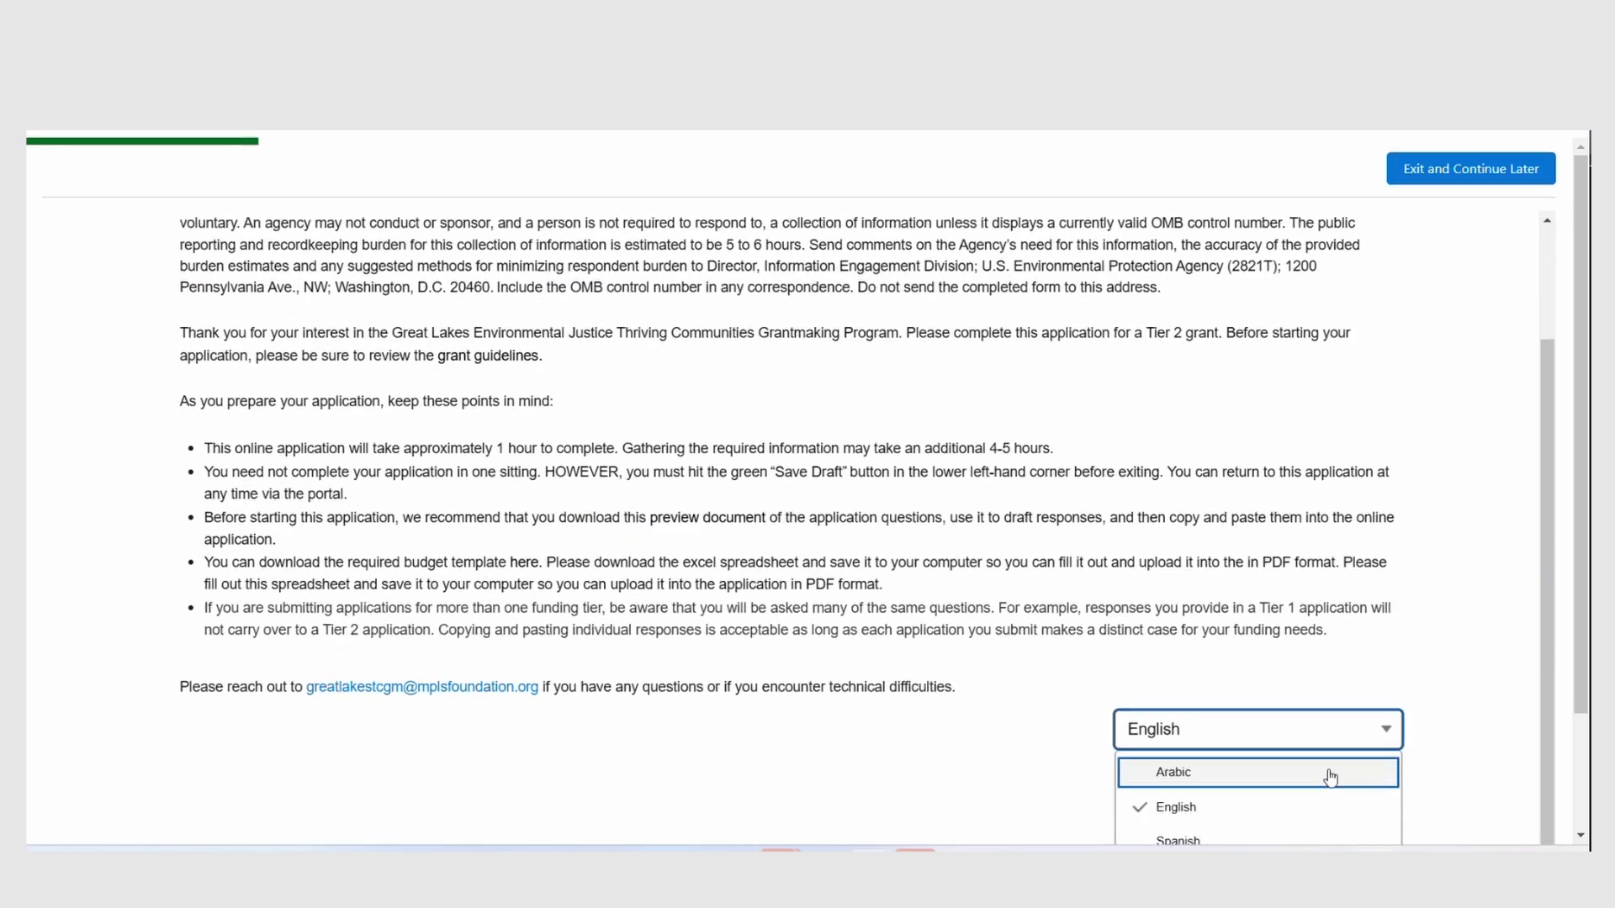
scroll(1236, 771, "down", 1)
left_click(1254, 663)
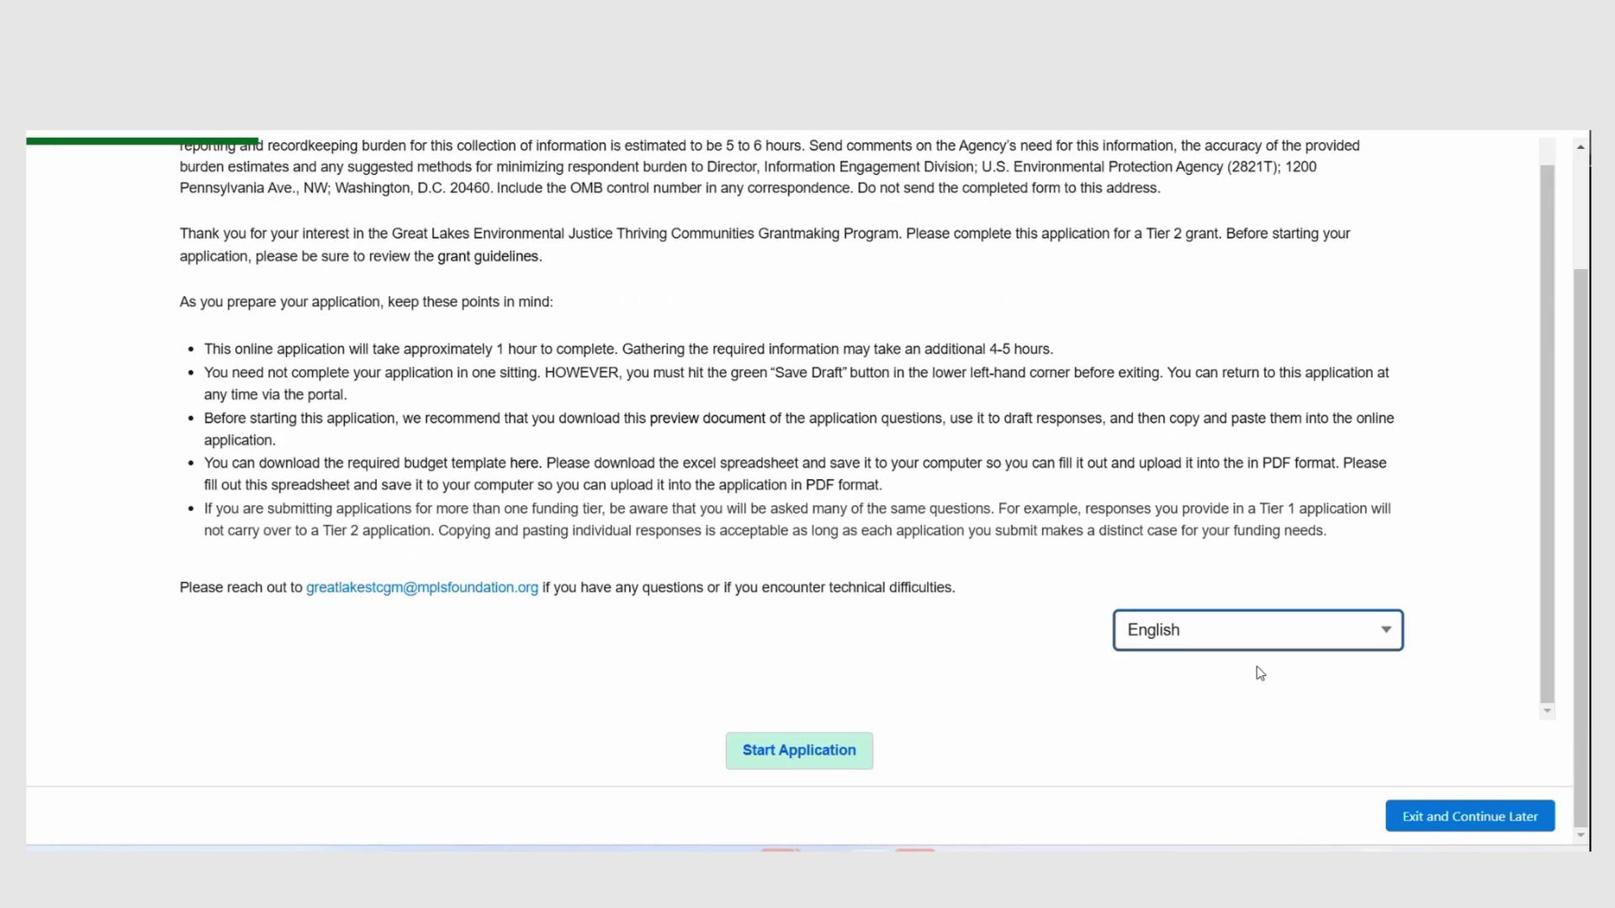
left_click(843, 763)
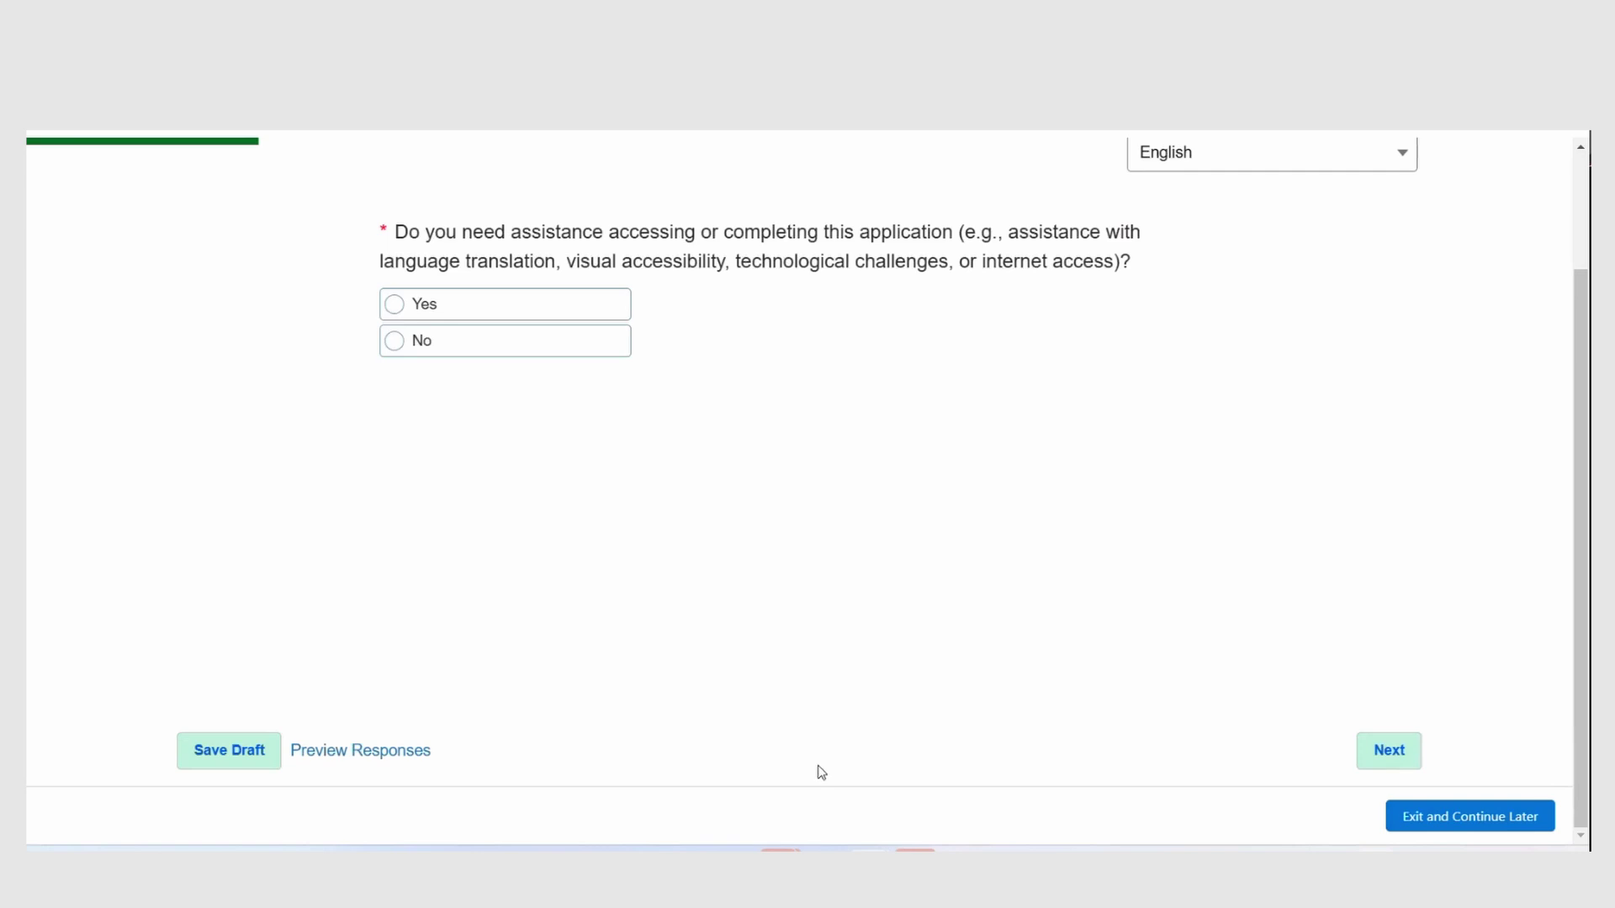
Step: Select Yes for needing assistance completing the Tier 2 application
left_click(475, 319)
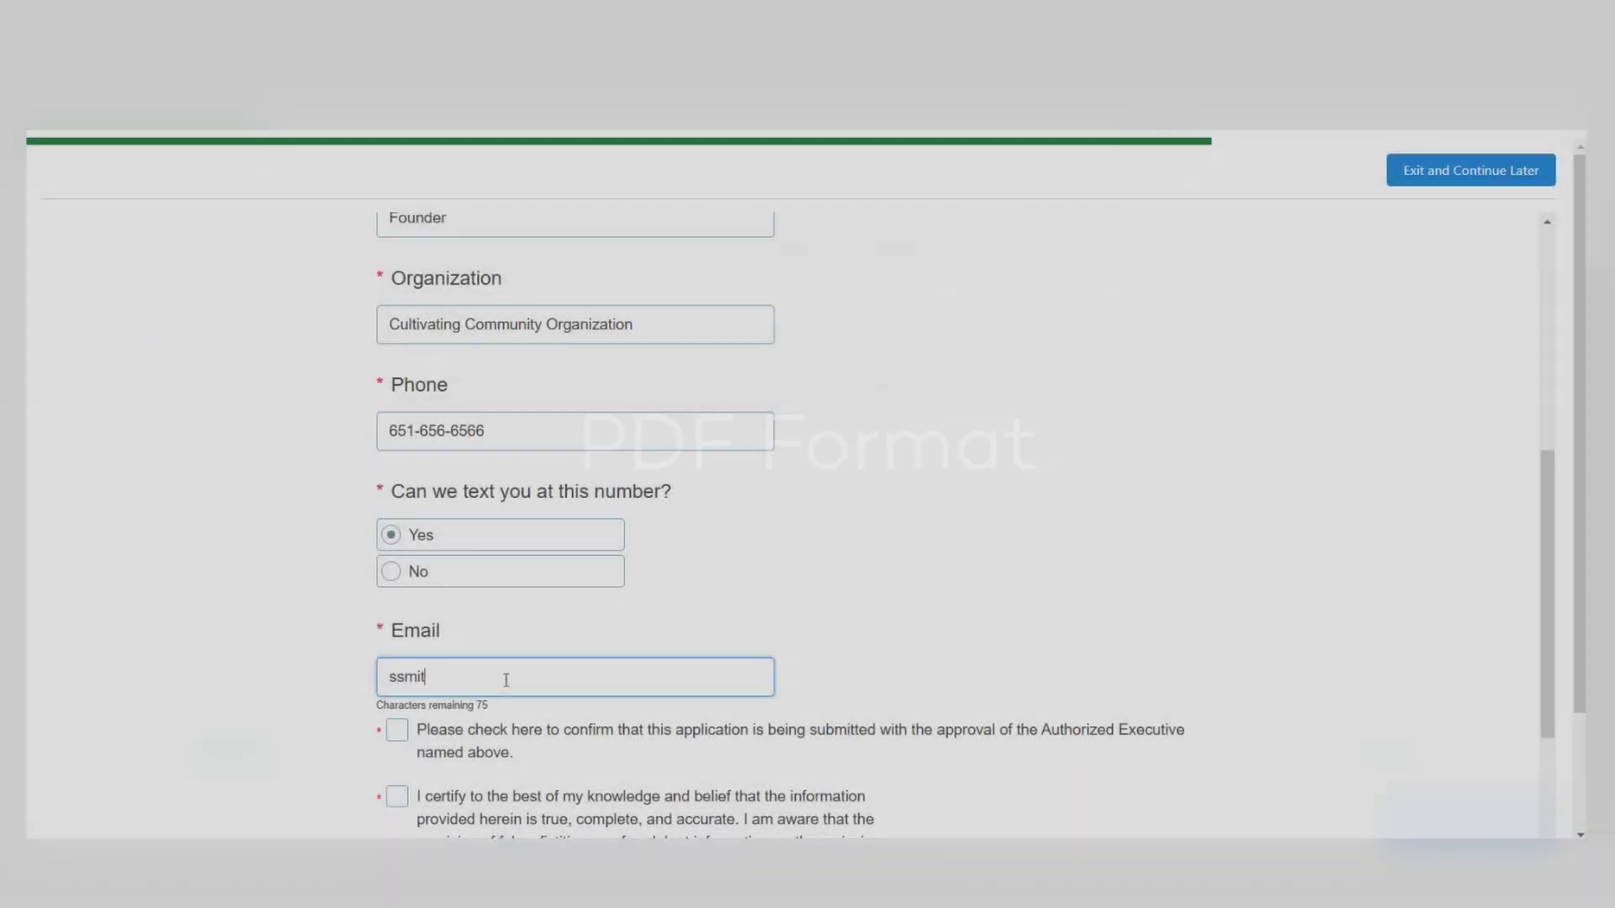
Step: Finish the authorized executive's e-mail address and tick both certification checkboxes
type("@")
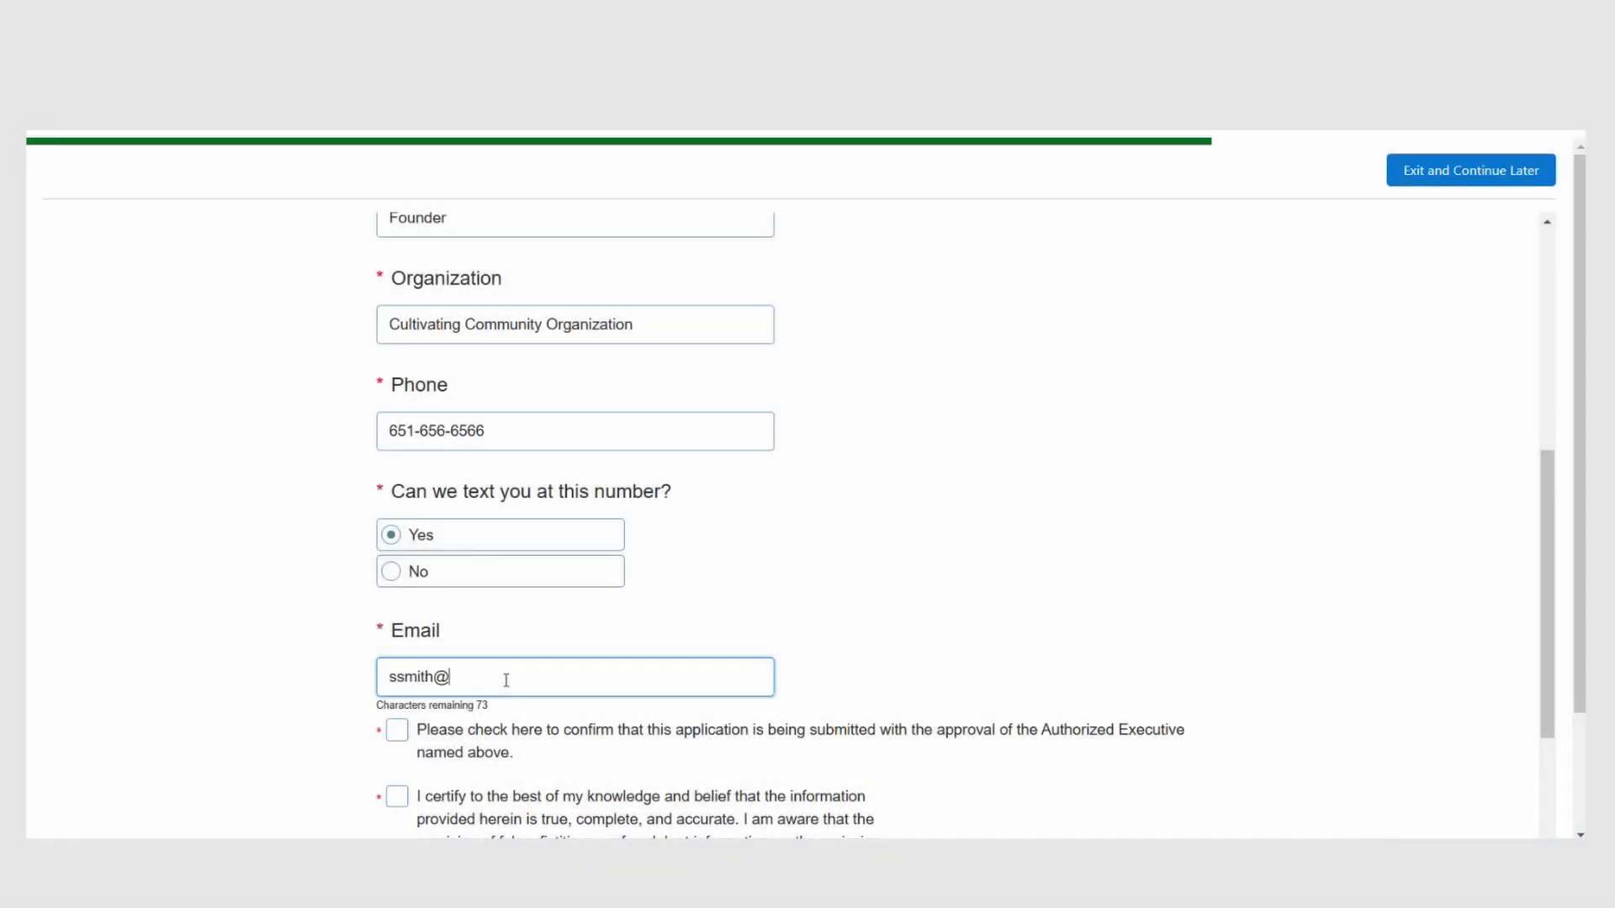
type("gmail.com")
scroll(386, 535, "down", 2)
left_click(391, 530)
left_click(397, 593)
Step: Enter the signing date 11/14/2024 and answer No to someone else completing the application
scroll(404, 589, "down", 1)
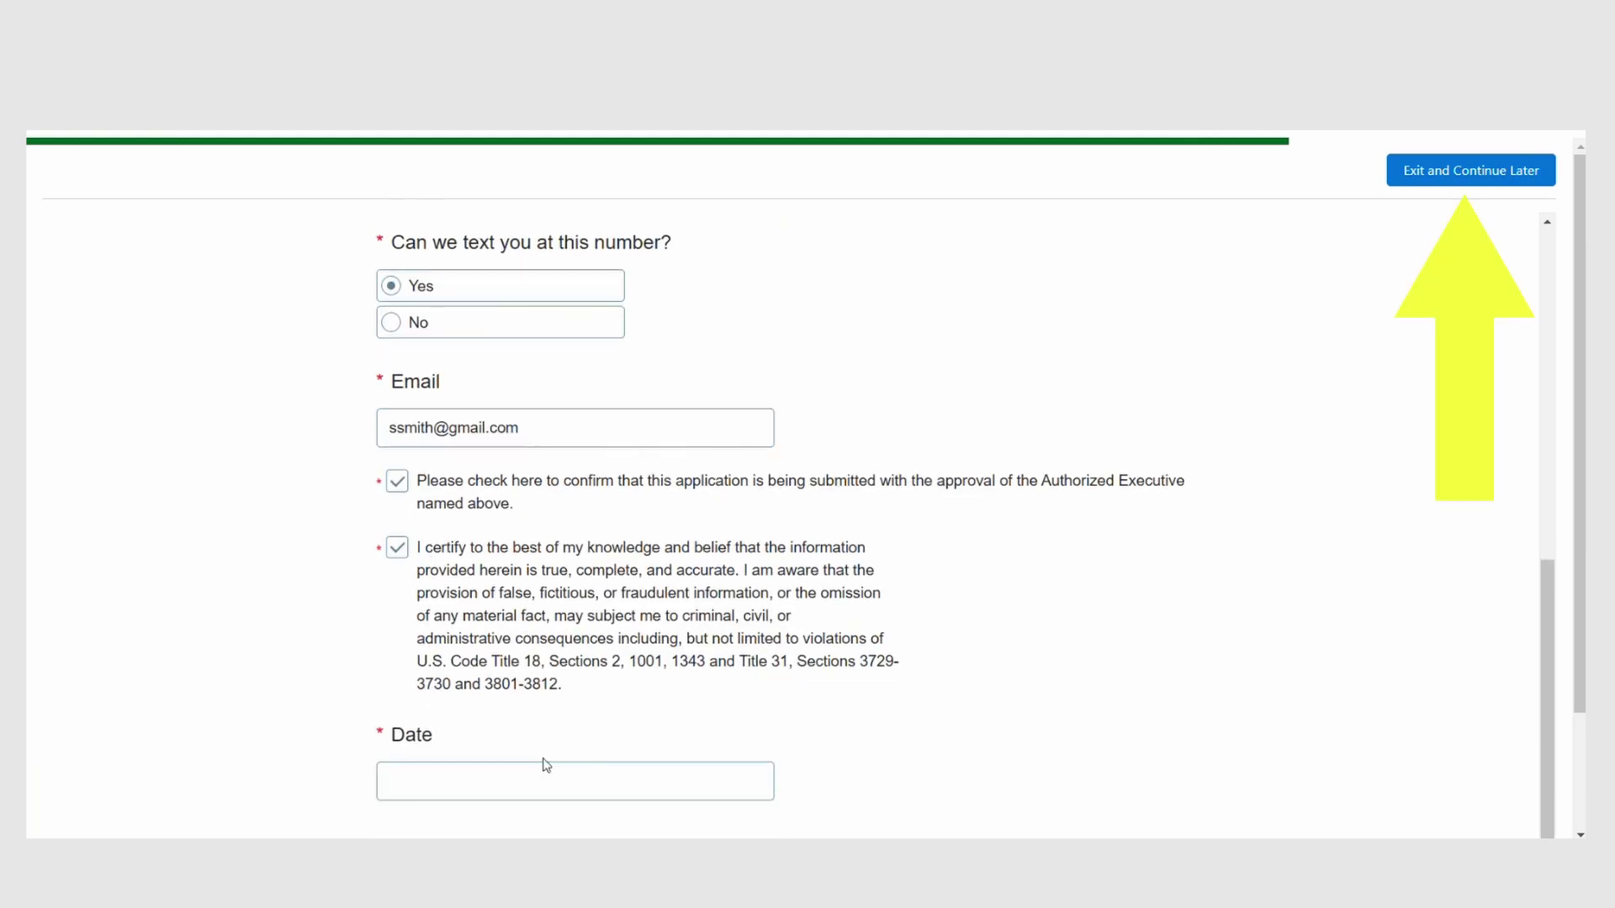
left_click(547, 773)
type("1")
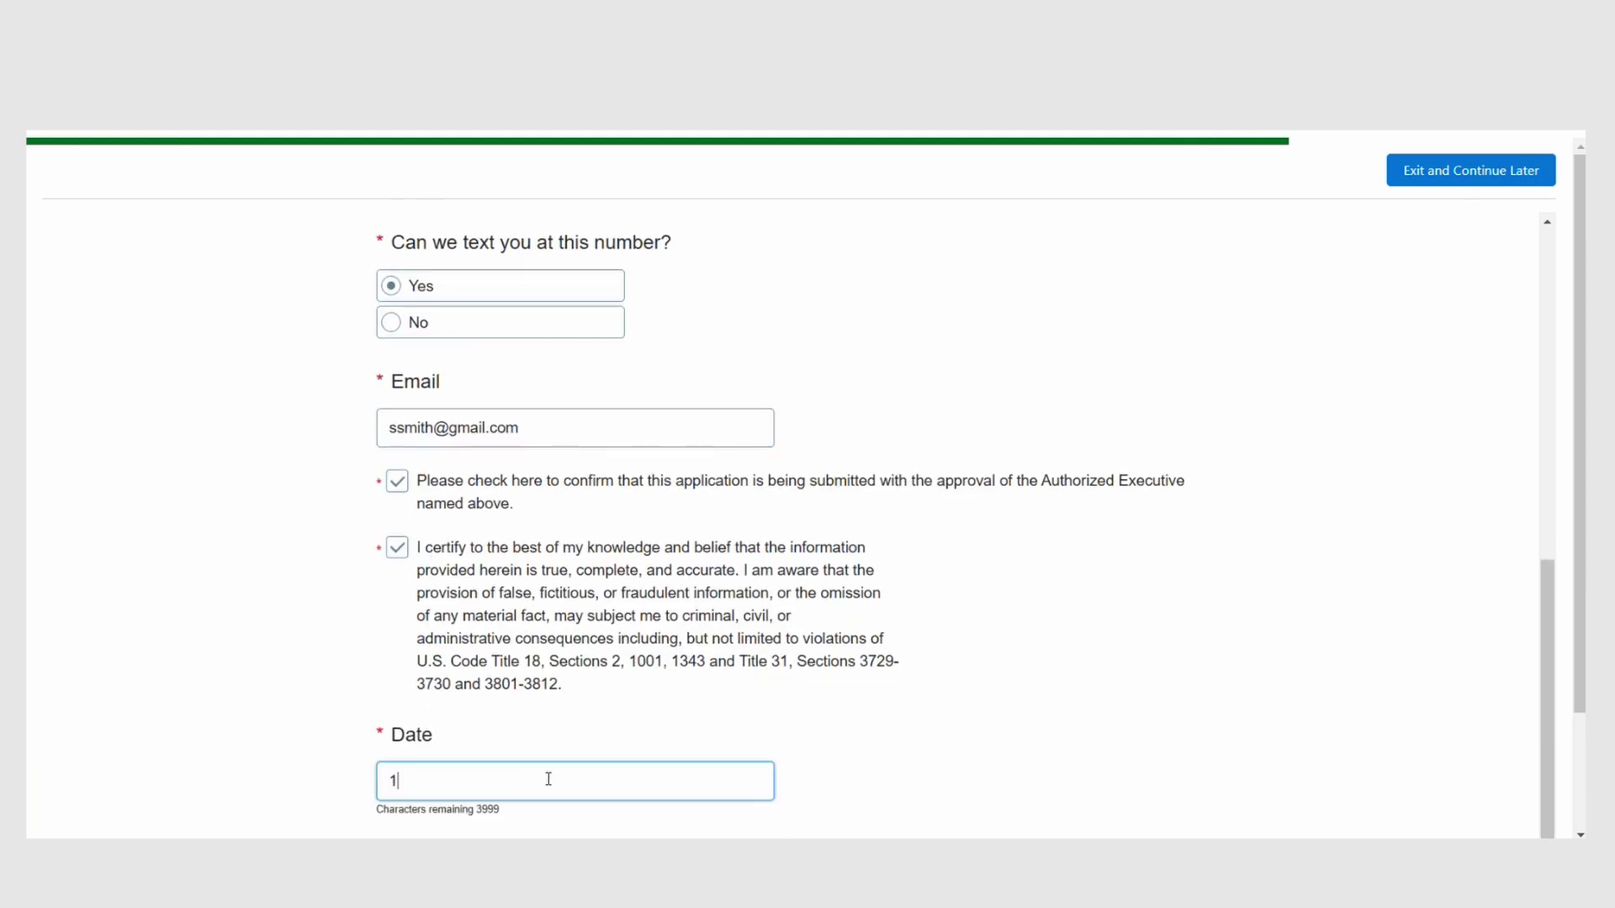
type("1/14/2024")
scroll(548, 783, "down", 2)
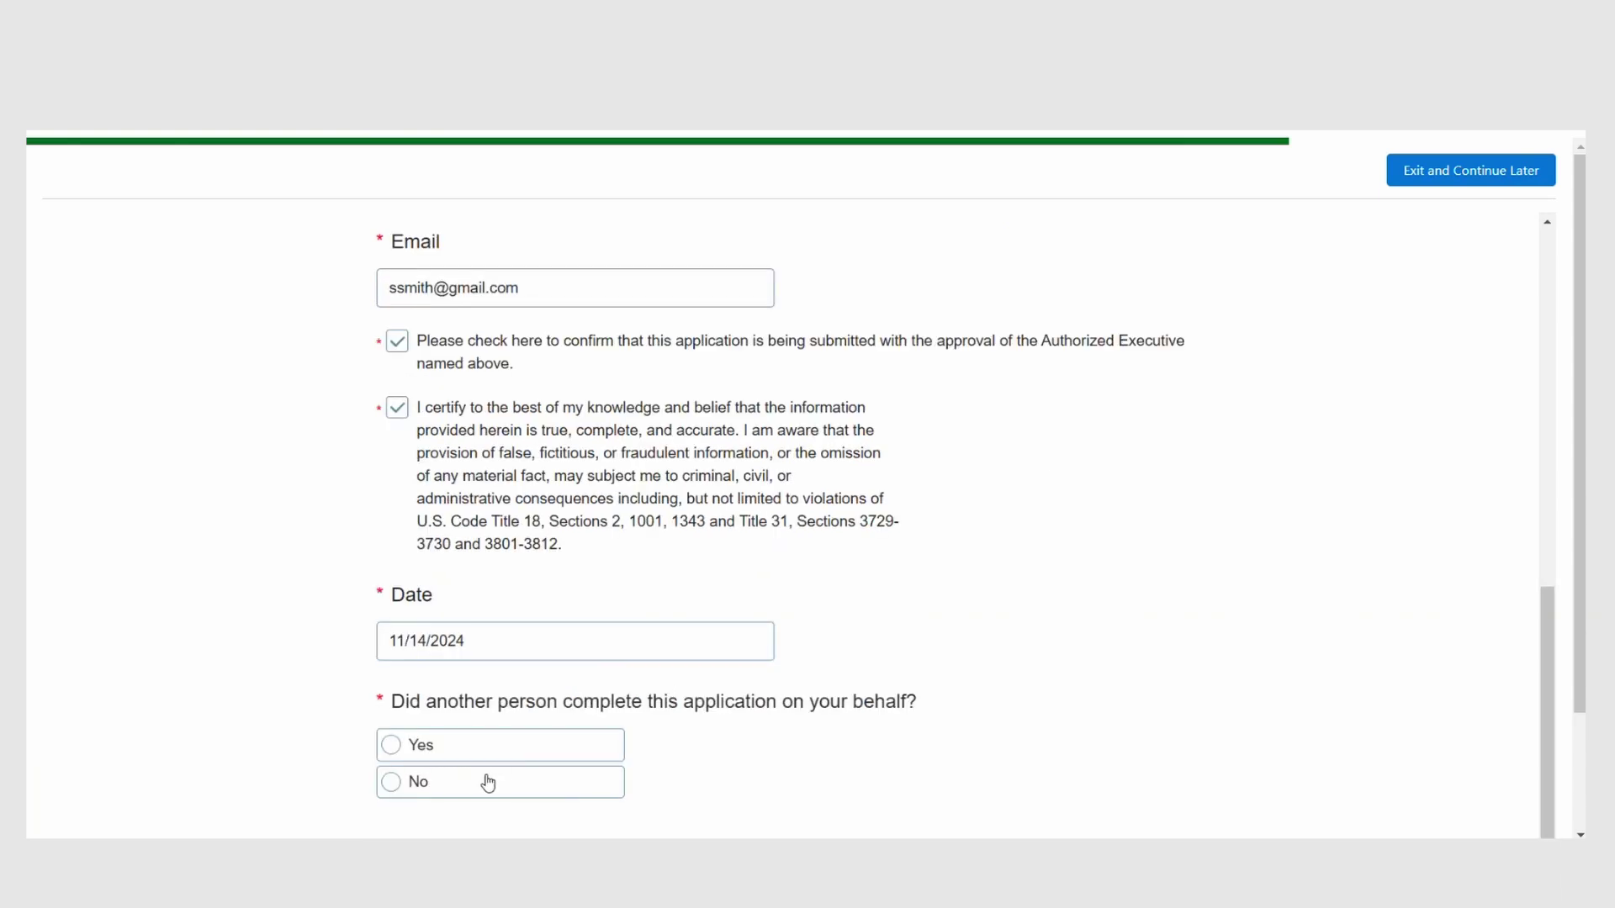
left_click(557, 783)
scroll(1101, 698, "down", 3)
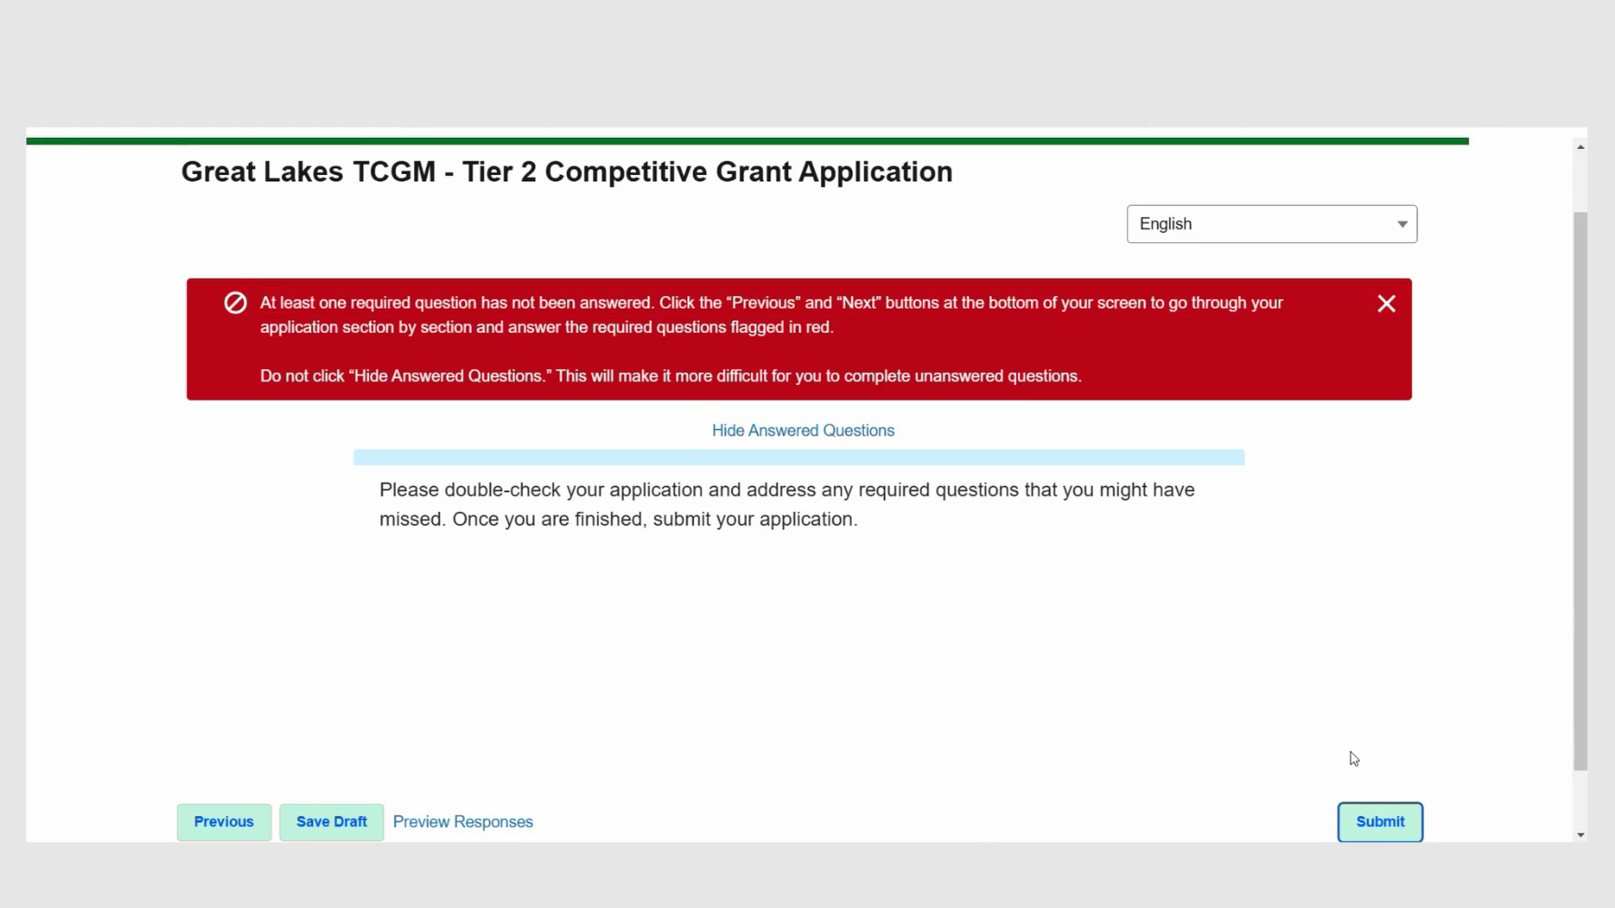
Step: Step back through the two previous sections to recheck the answers
left_click(243, 829)
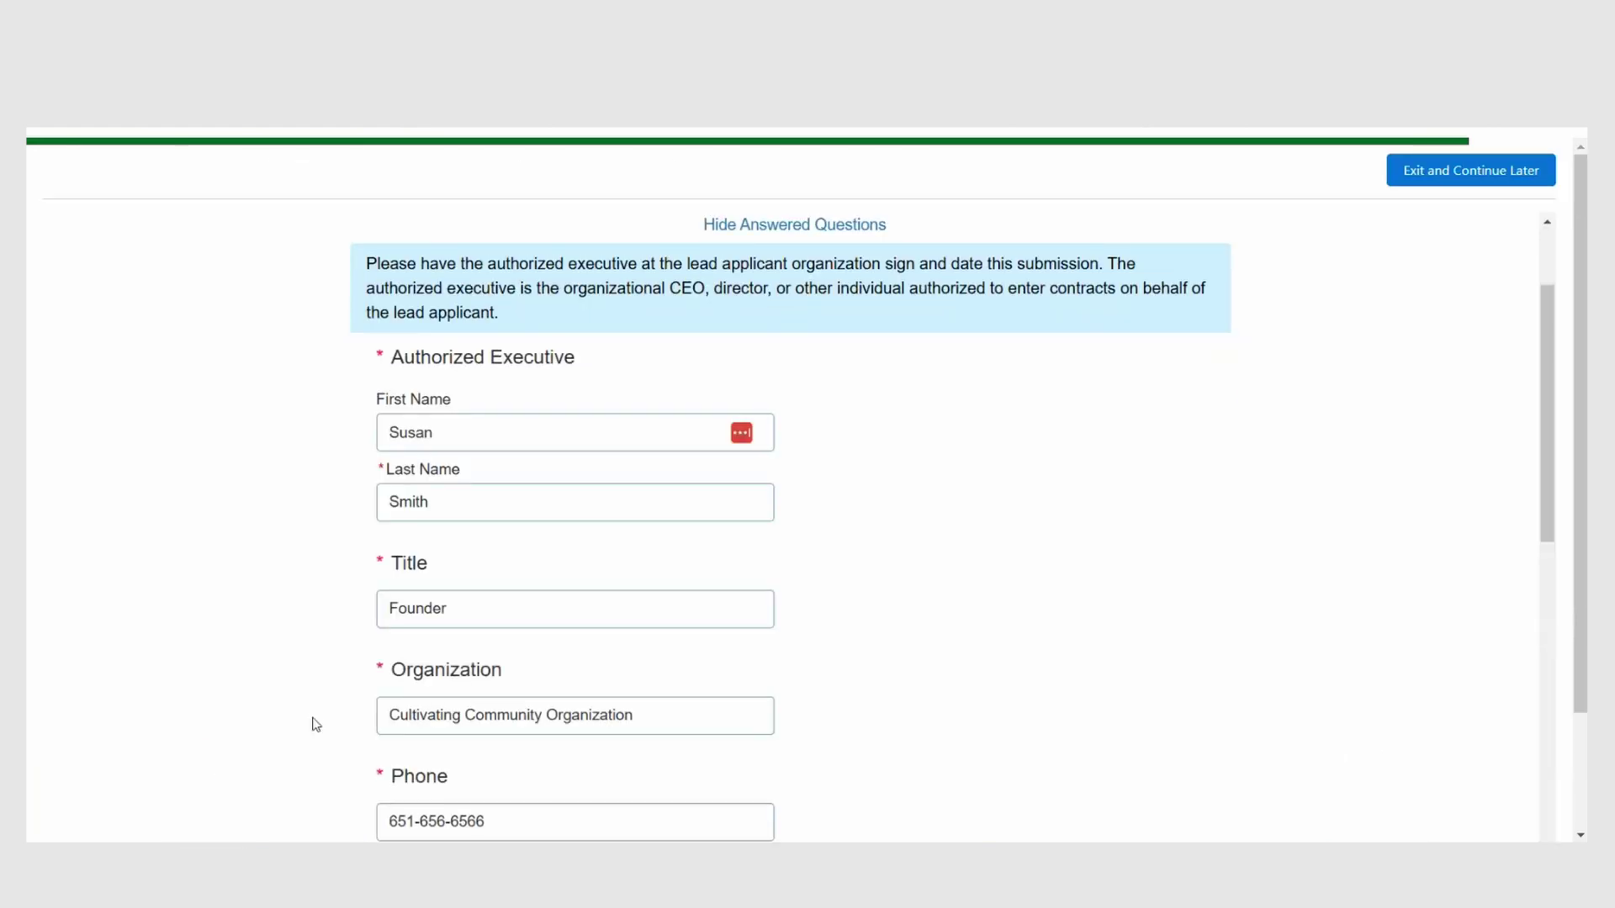
scroll(313, 724, "down", 5)
scroll(318, 727, "down", 5)
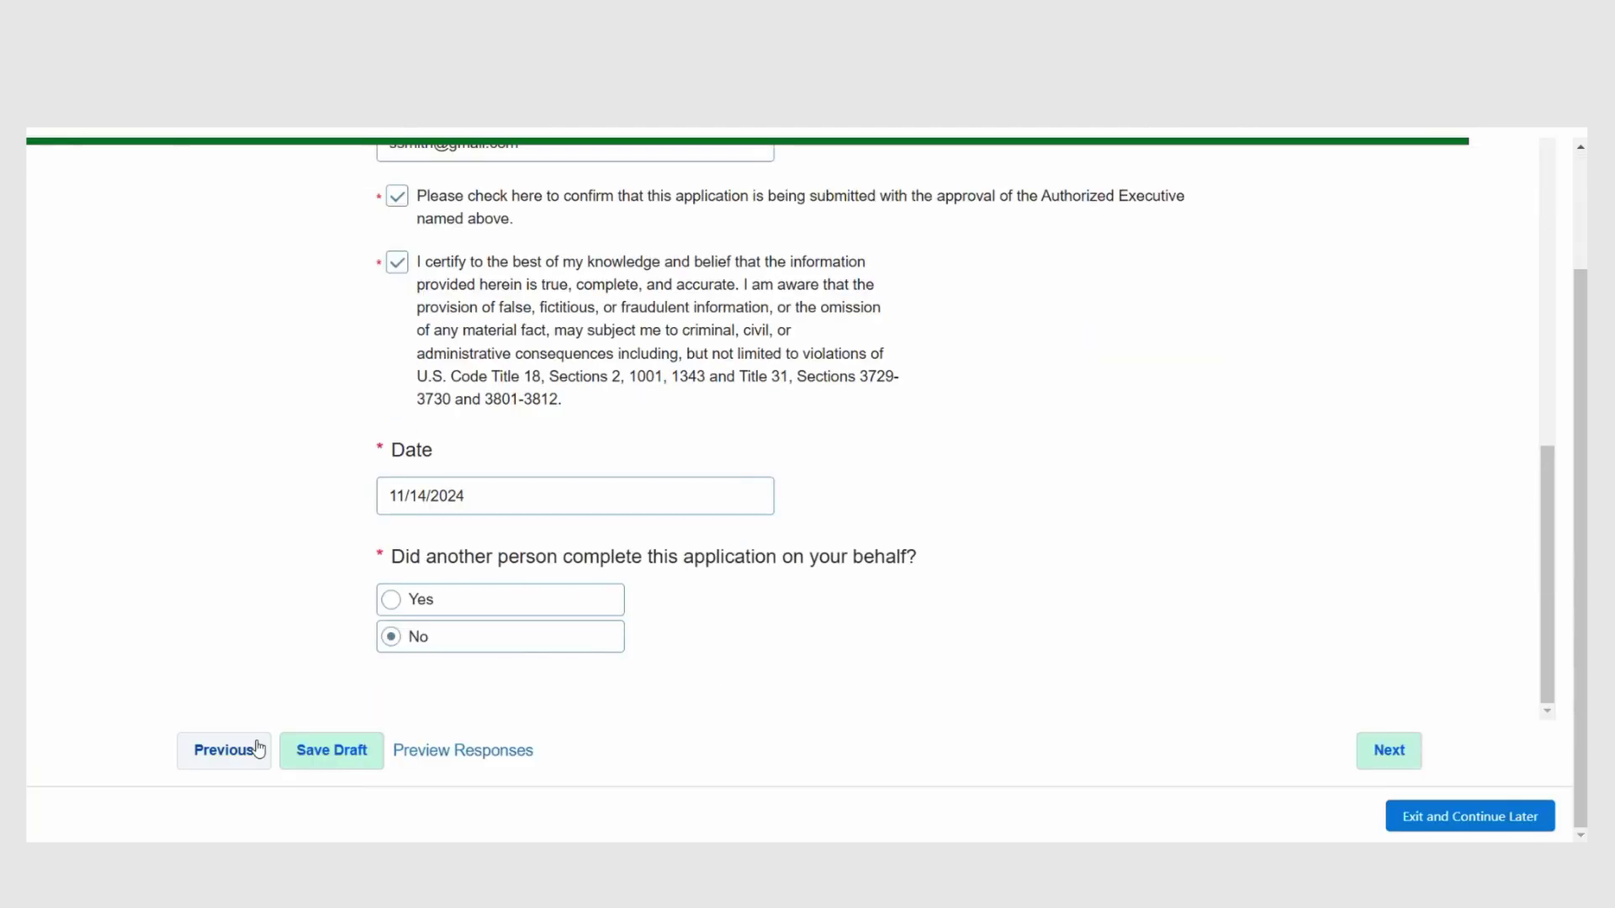
left_click(261, 750)
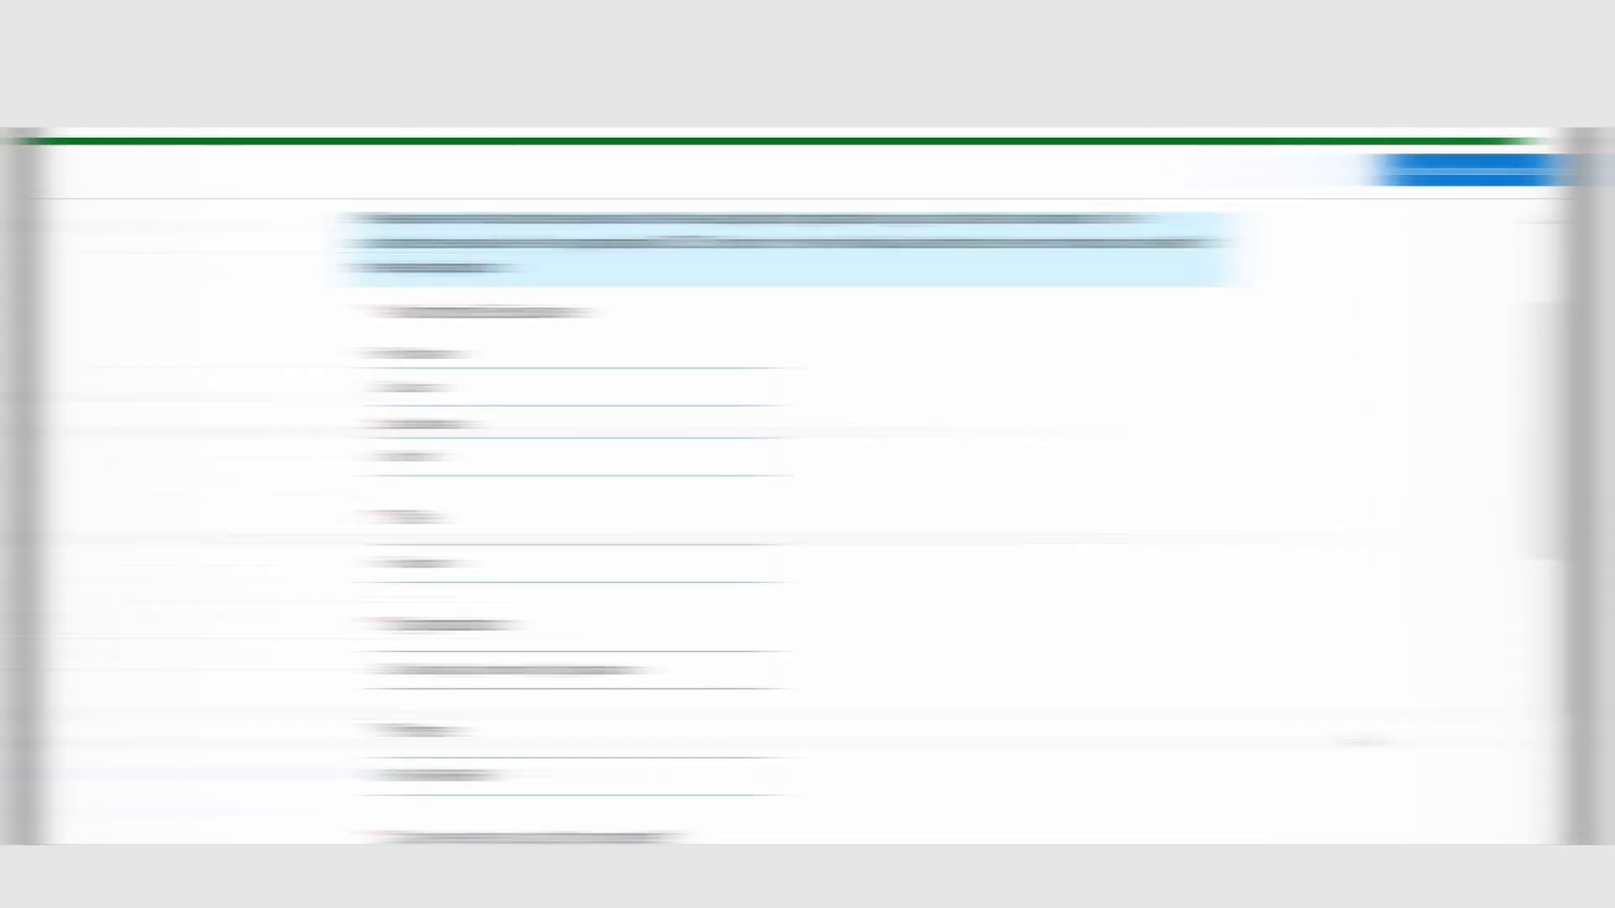
Step: Return to the review page and submit the Tier 2 grant application
scroll(1358, 736, "down", 3)
left_click(1380, 761)
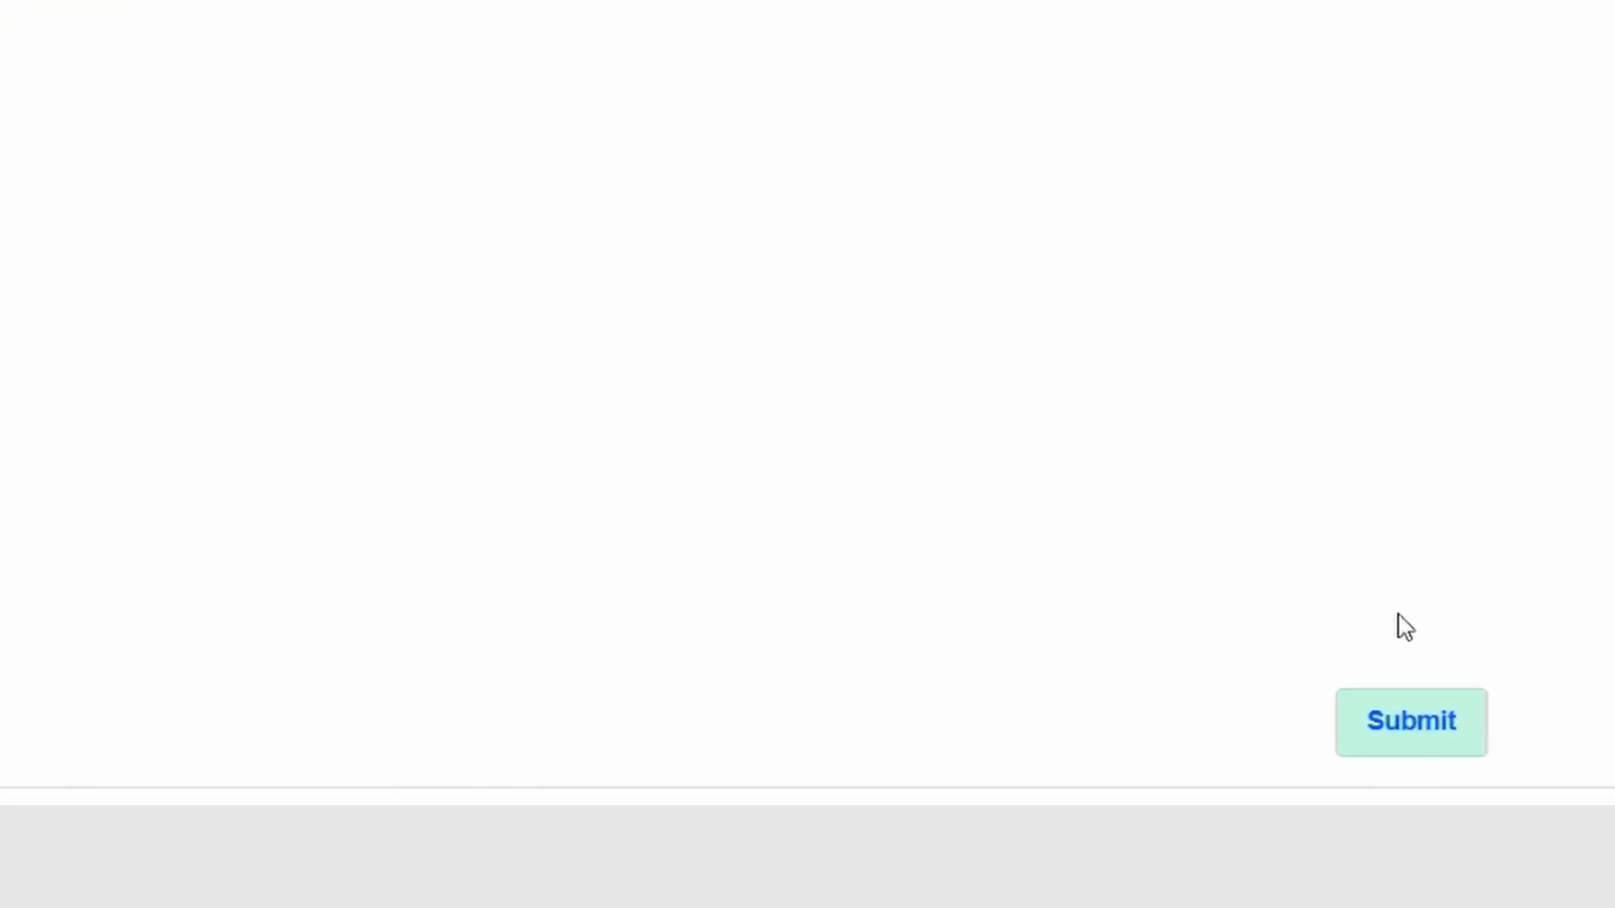
left_click(1410, 719)
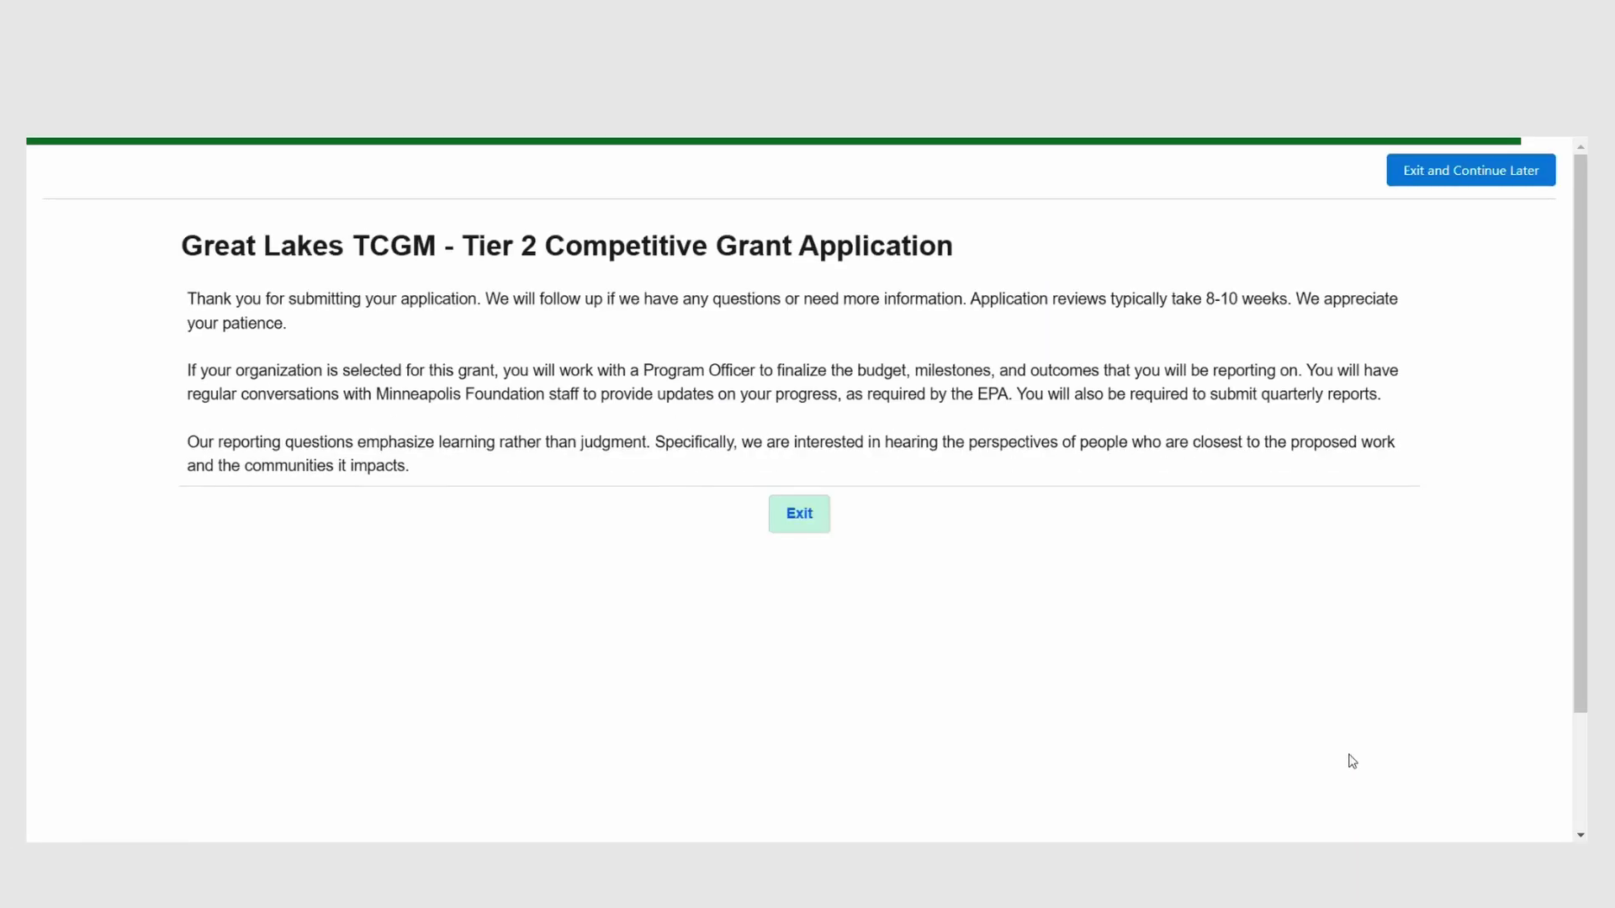
Step: Exit to the organization request and browse the Tier 2 Application's submitted responses, including the workplan PDF
left_click(811, 535)
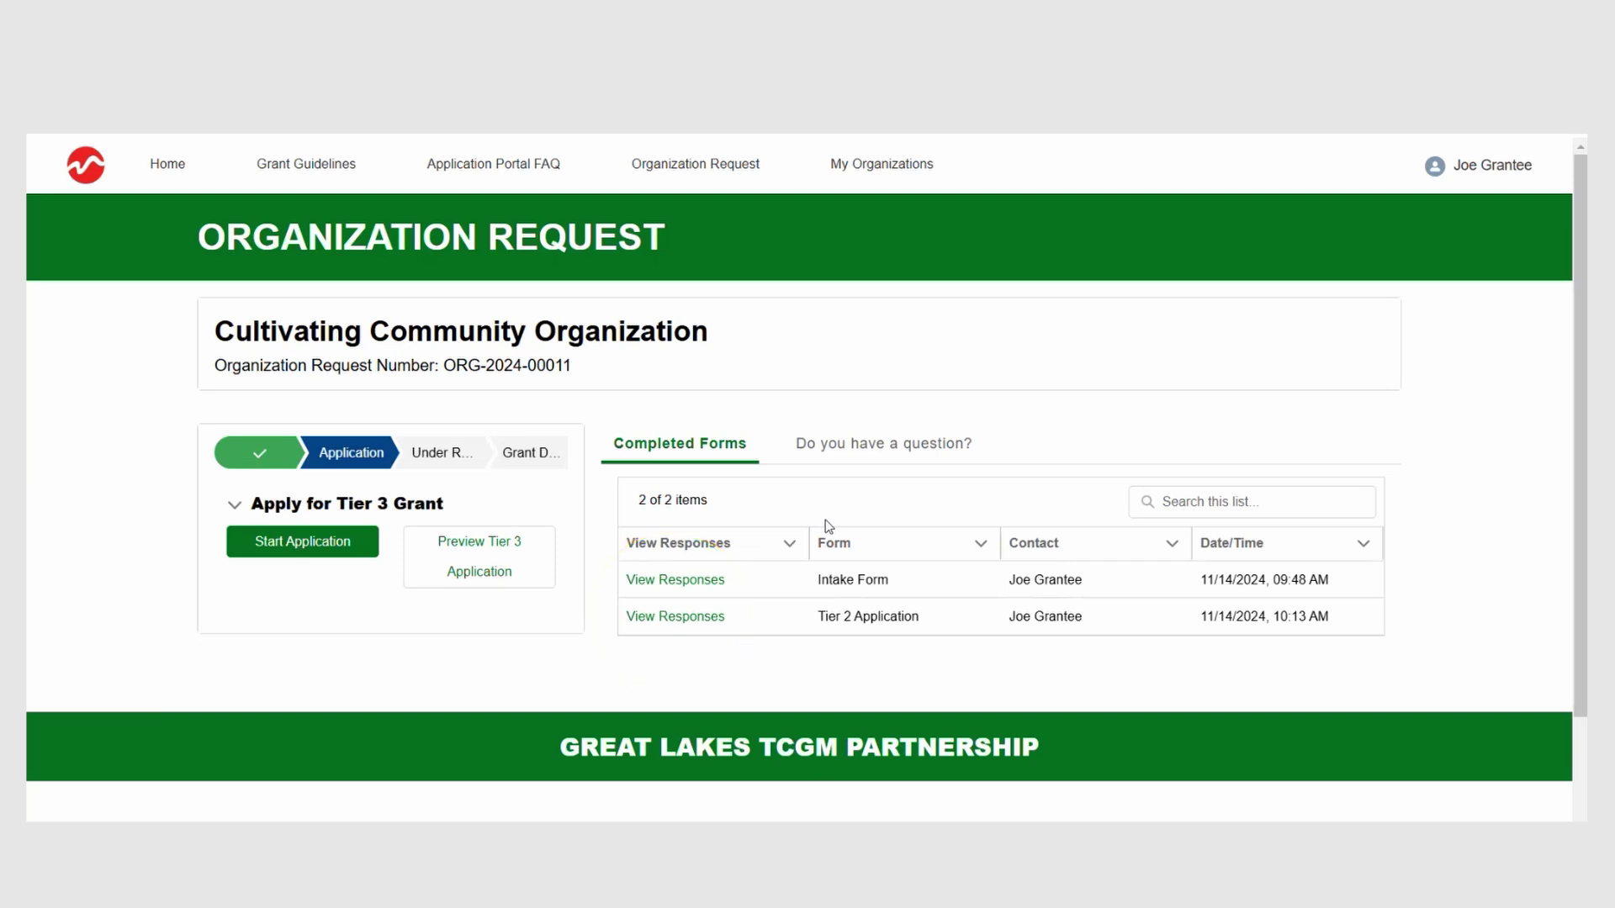
left_click(675, 622)
scroll(674, 622, "down", 5)
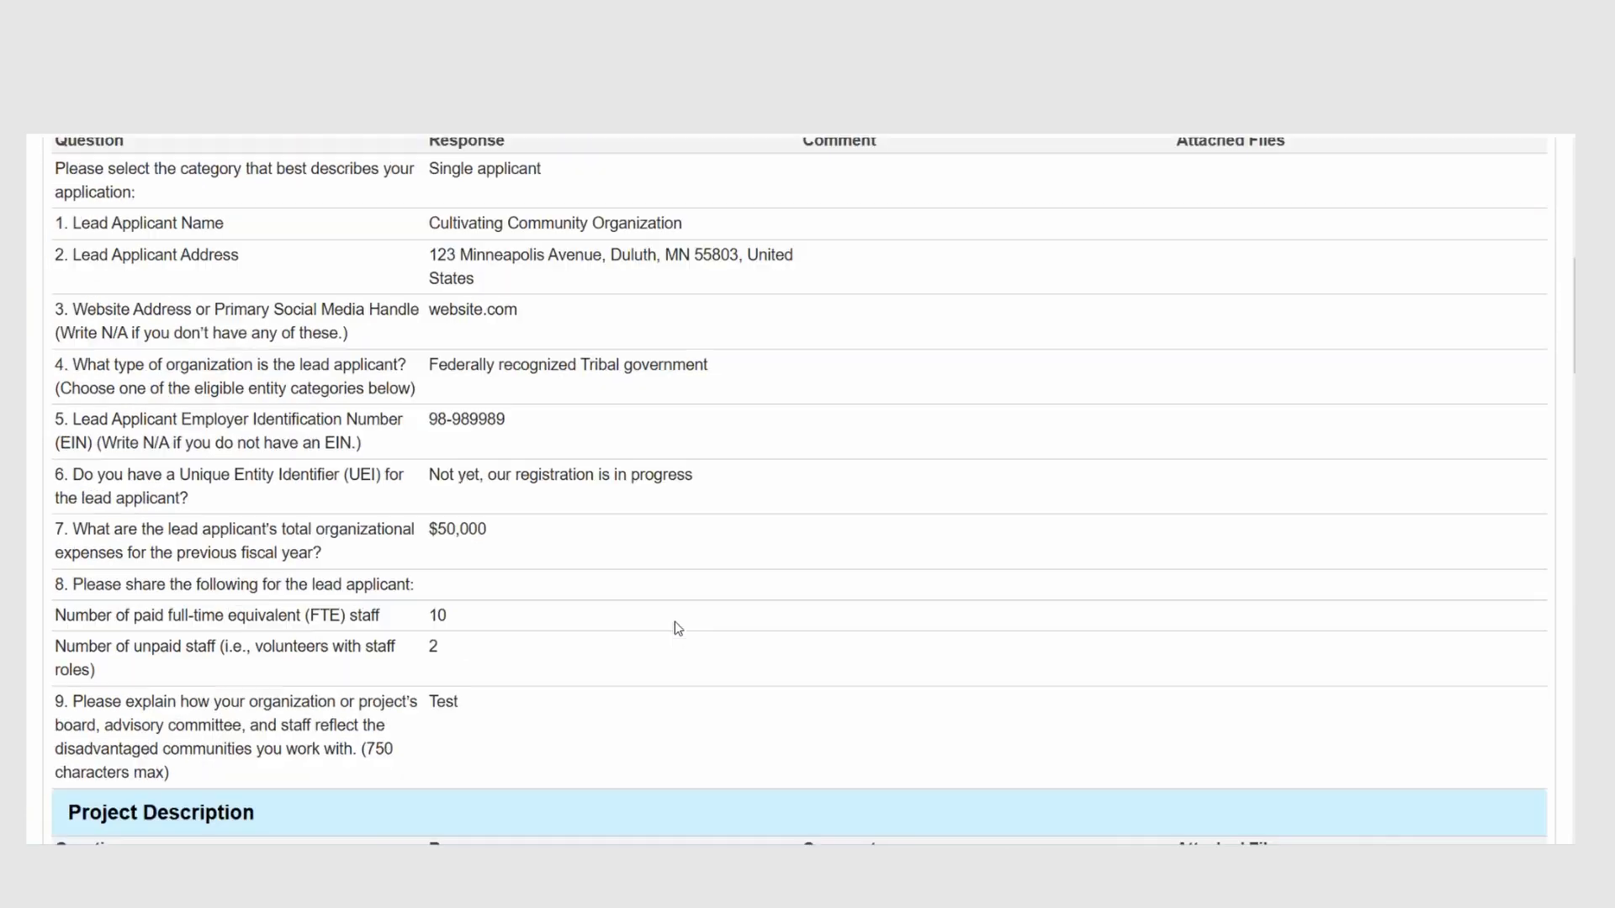
scroll(678, 628, "down", 8)
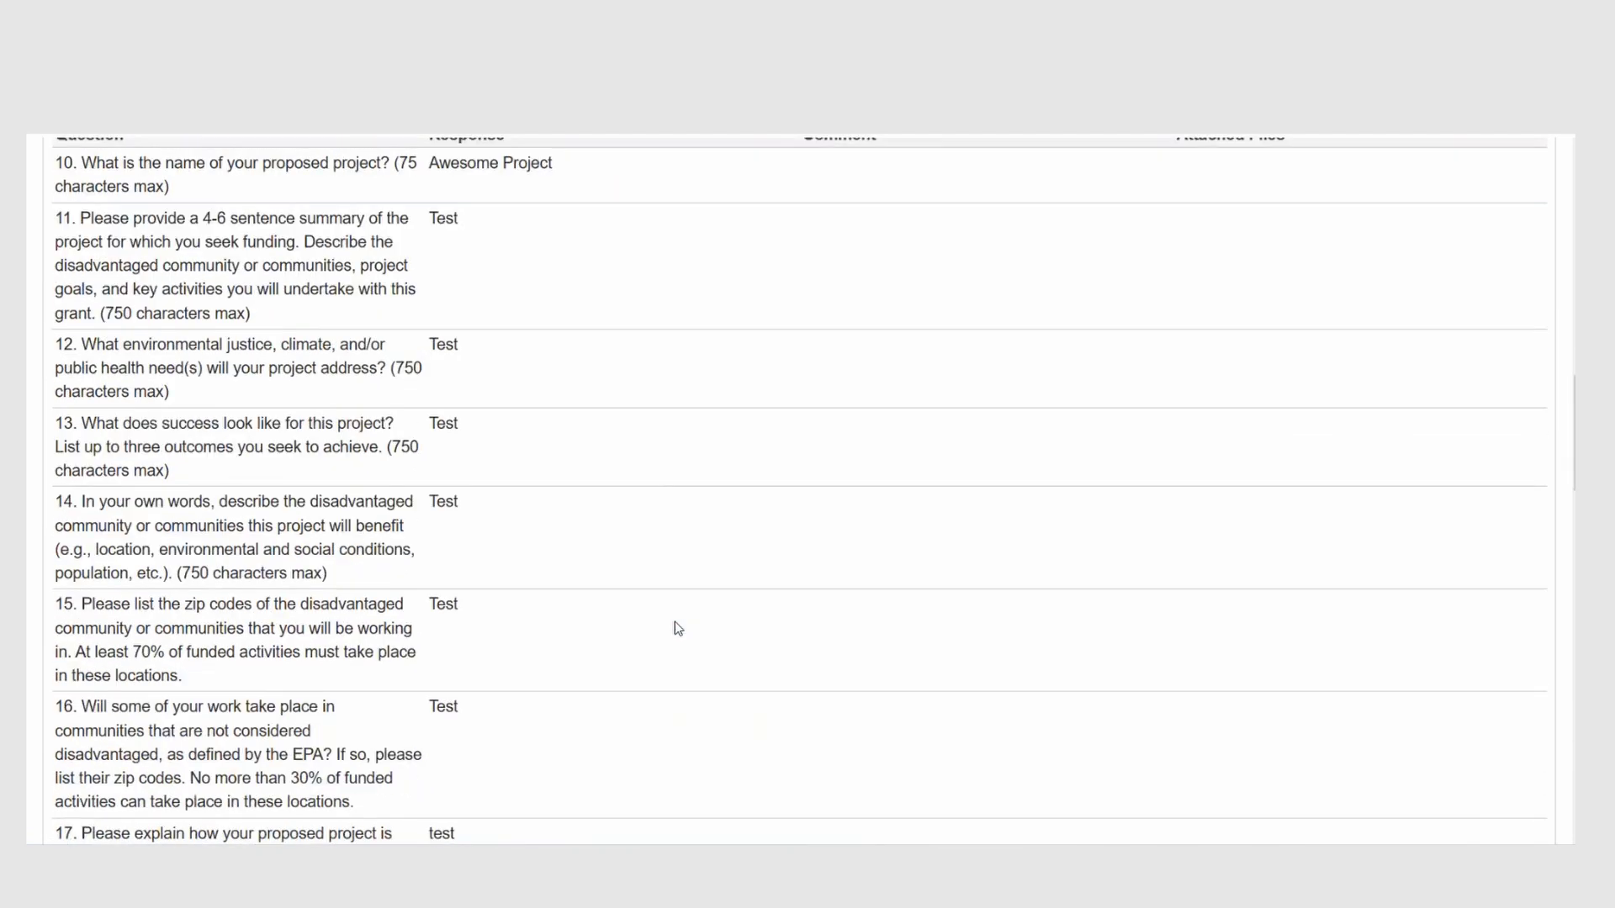
scroll(678, 628, "down", 9)
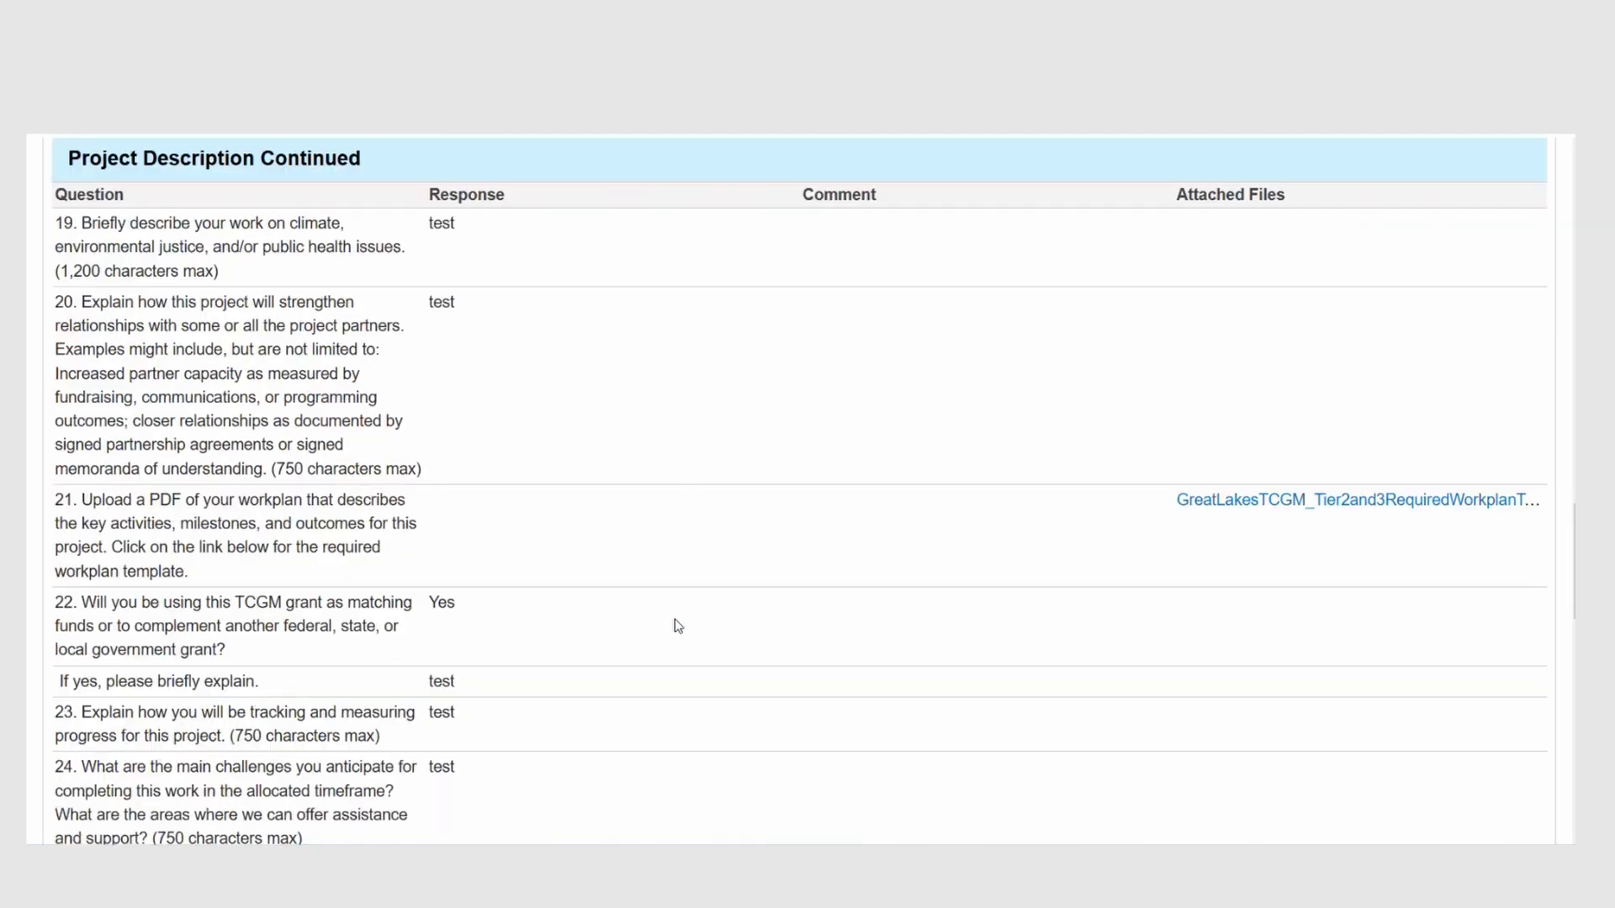